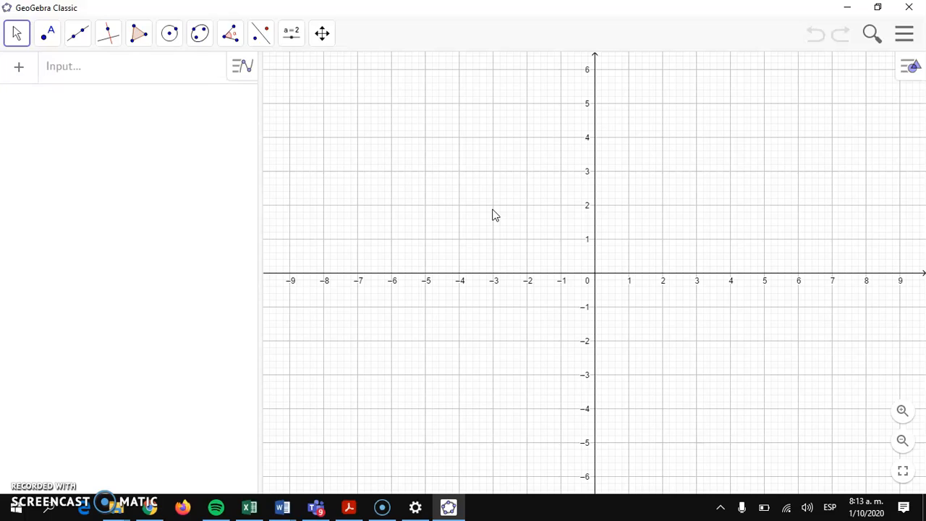
- Switch GeoGebra to the Geometry perspective from the main menu
{"action": "left_click", "coordinate": [550, 214]}
{"action": "left_click", "coordinate": [618, 186]}
{"action": "left_click", "coordinate": [899, 65]}
{"action": "left_click", "coordinate": [904, 40]}
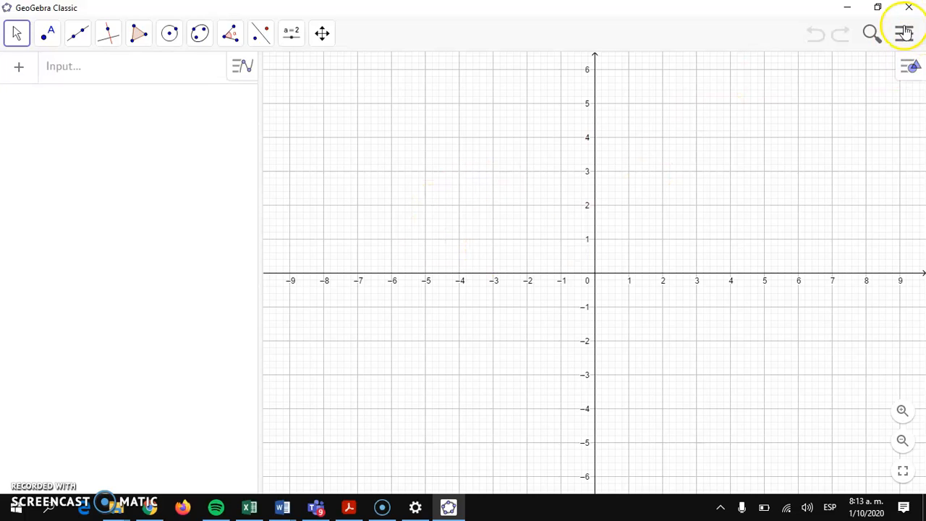
{"action": "left_click", "coordinate": [905, 35]}
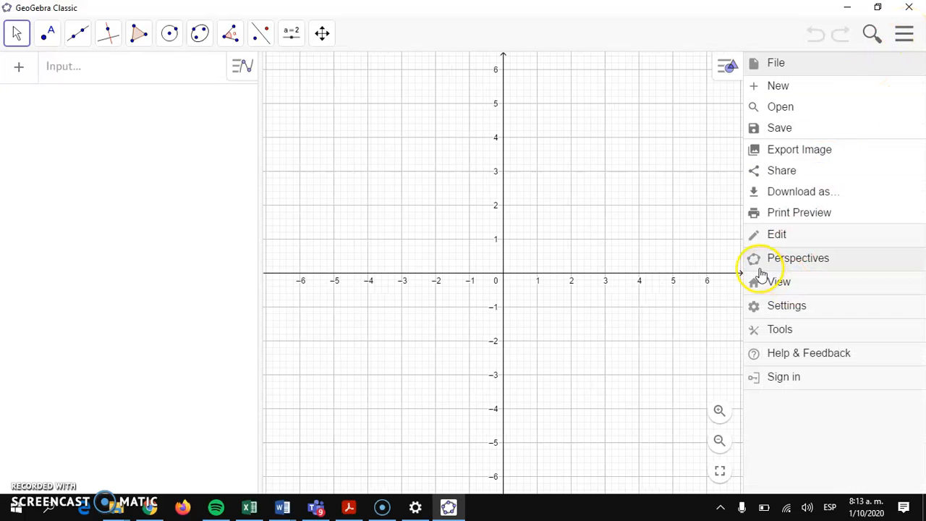
{"action": "left_click", "coordinate": [802, 269]}
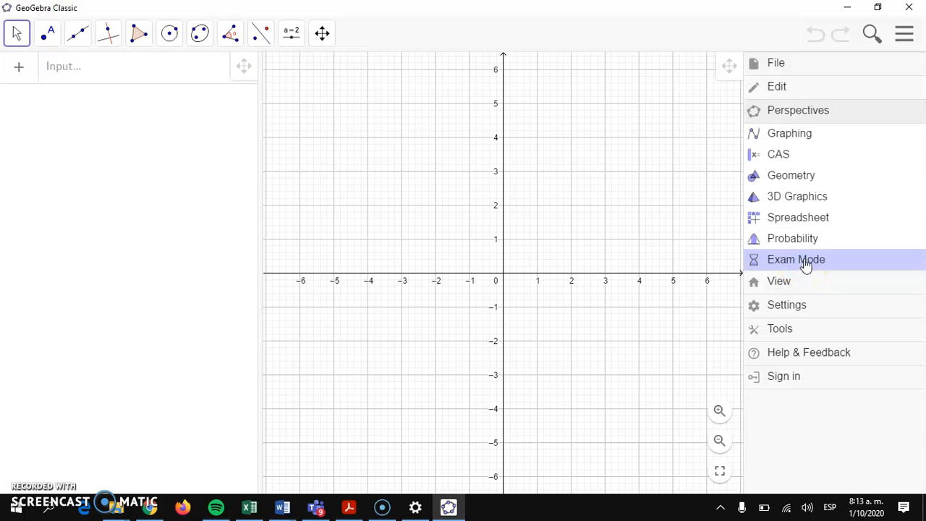
{"action": "left_click", "coordinate": [800, 120]}
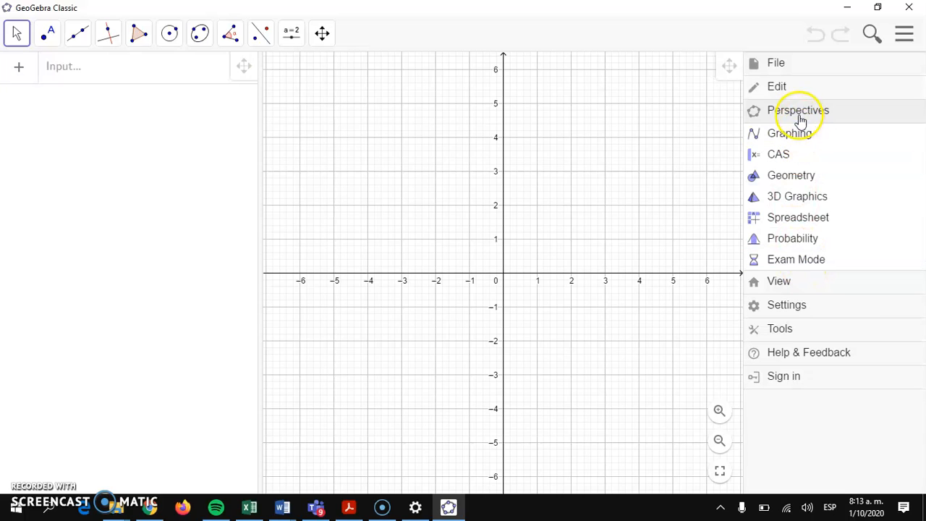
{"action": "left_click", "coordinate": [785, 181]}
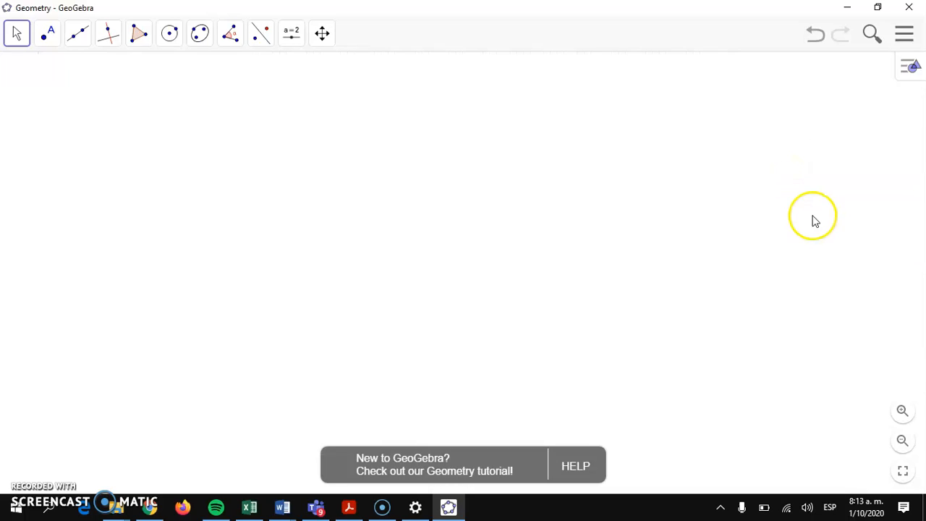
- Turn the Algebra view back on and narrow it beside the drawing area
{"action": "left_click", "coordinate": [906, 36]}
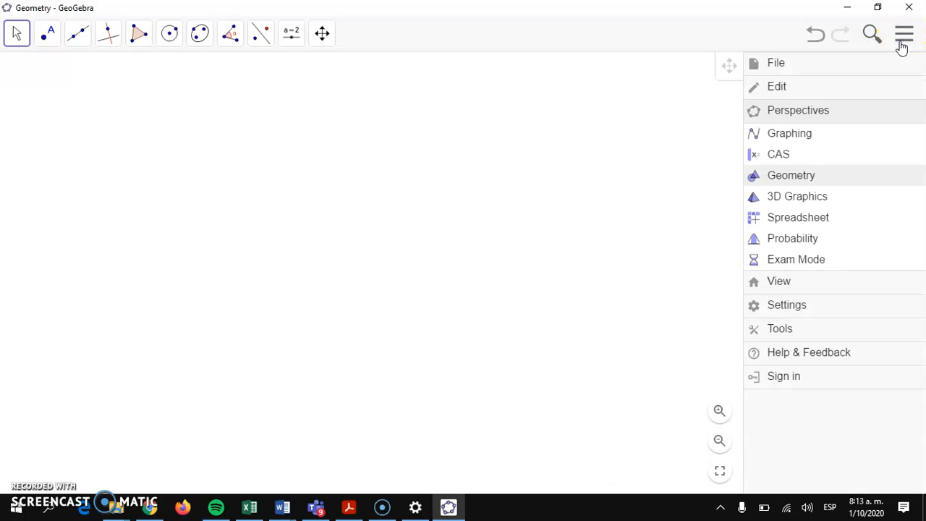
{"action": "left_click", "coordinate": [756, 291]}
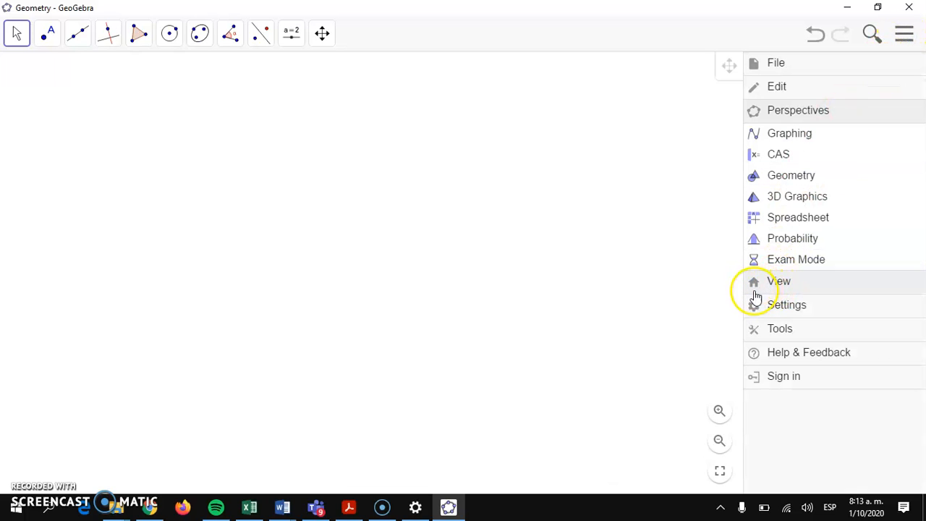
{"action": "left_click", "coordinate": [790, 283]}
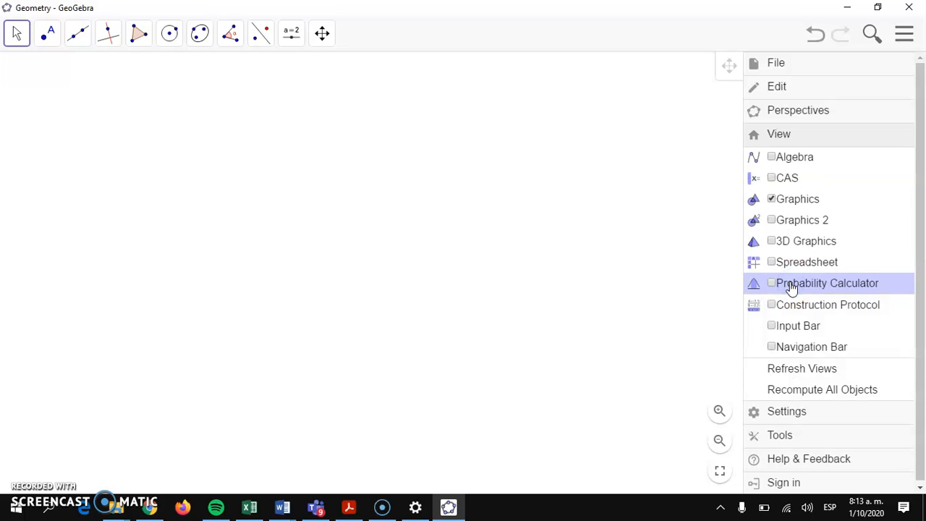
{"action": "left_click", "coordinate": [772, 158]}
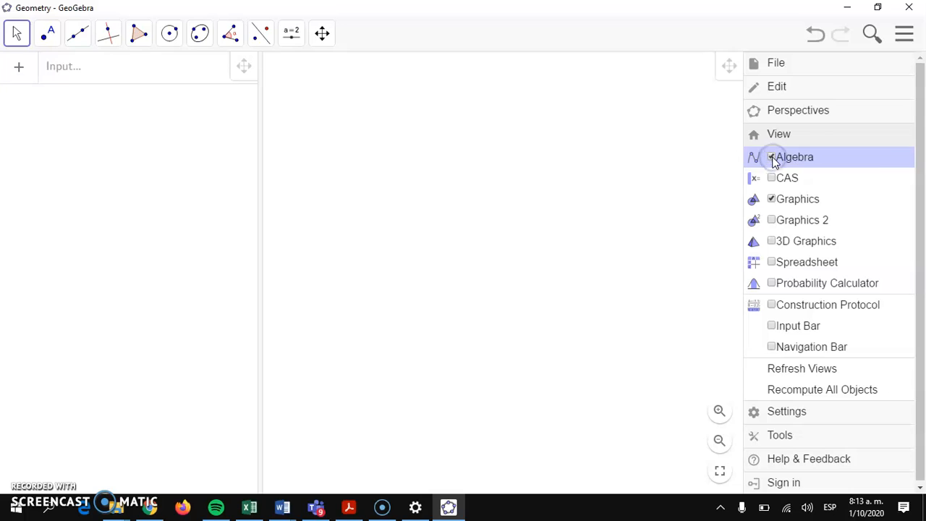
{"action": "left_click", "coordinate": [369, 164]}
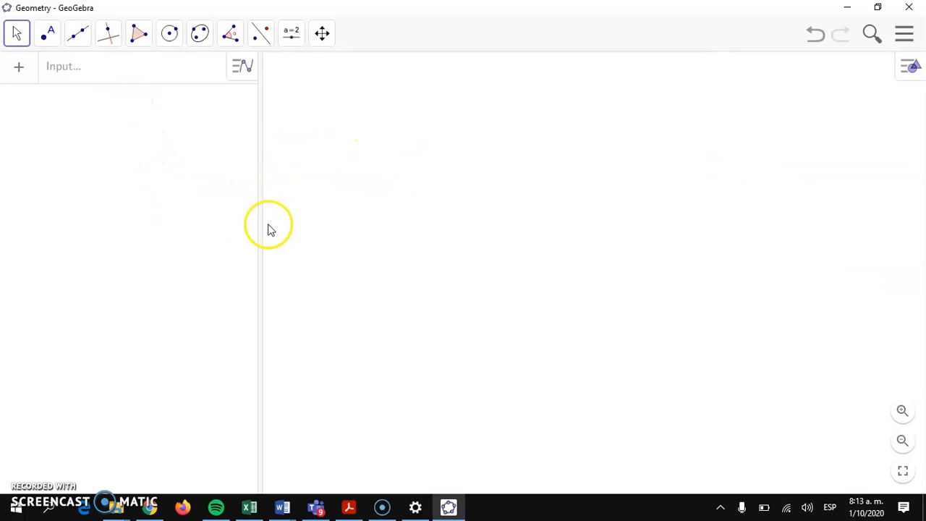
{"action": "left_click_drag", "start_coordinate": [261, 223], "coordinate": [195, 219]}
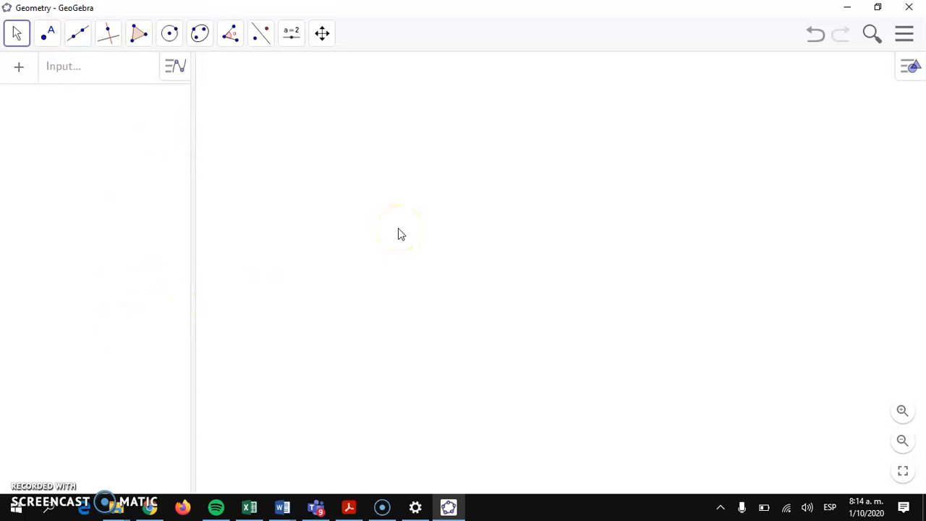
- Draw segment AB with a given length of 14 starting from point A
{"action": "left_click", "coordinate": [71, 40]}
{"action": "left_click", "coordinate": [105, 134]}
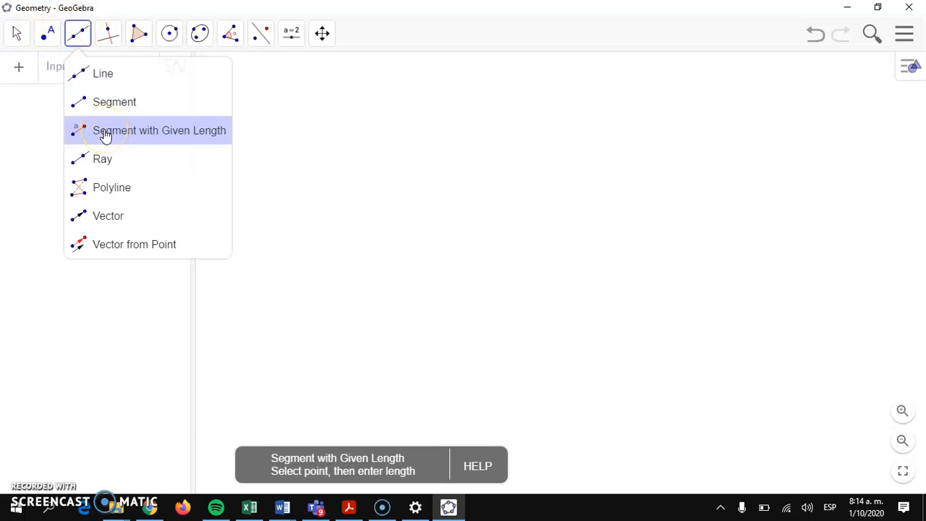
{"action": "left_click", "coordinate": [296, 353]}
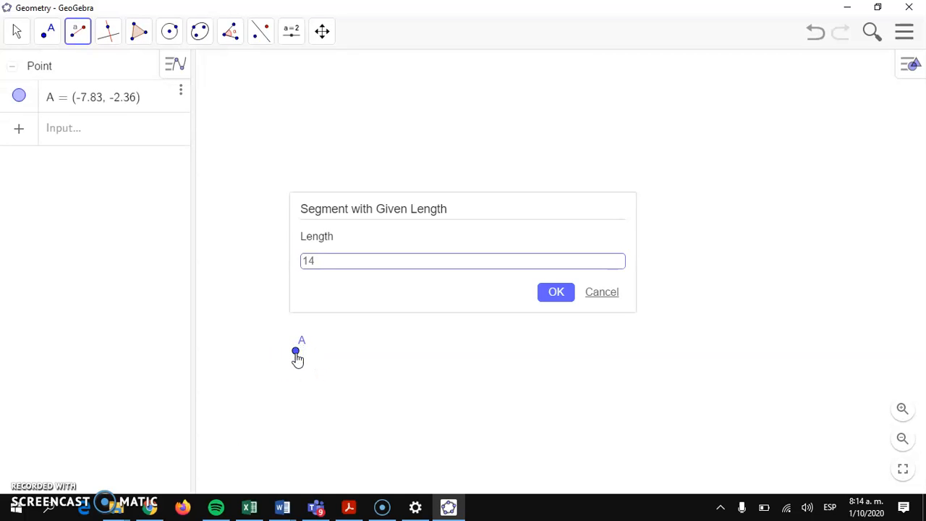
{"action": "left_click", "coordinate": [551, 294]}
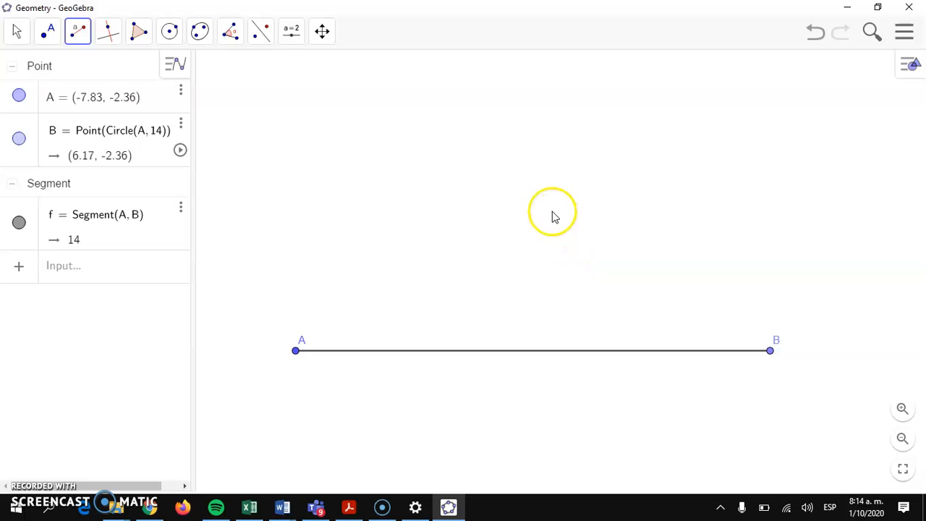
- Undo the stray point C accidentally added above the segment
{"action": "scroll", "coordinate": [552, 215], "scroll_direction": "down", "scroll_amount": 3}
{"action": "scroll", "coordinate": [552, 216], "scroll_direction": "down", "scroll_amount": 1}
{"action": "left_click_drag", "start_coordinate": [598, 206], "coordinate": [545, 243]}
{"action": "left_click", "coordinate": [596, 292]}
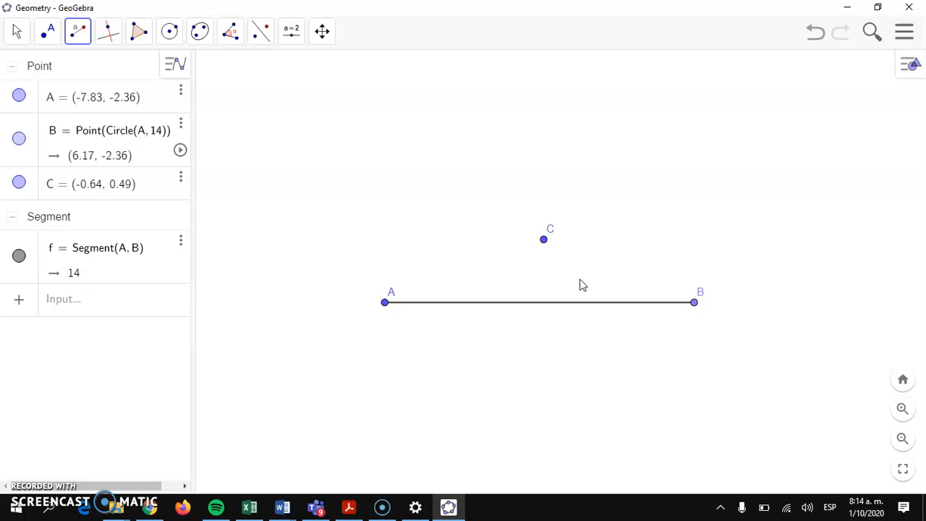
{"action": "key", "text": "ctrl+z"}
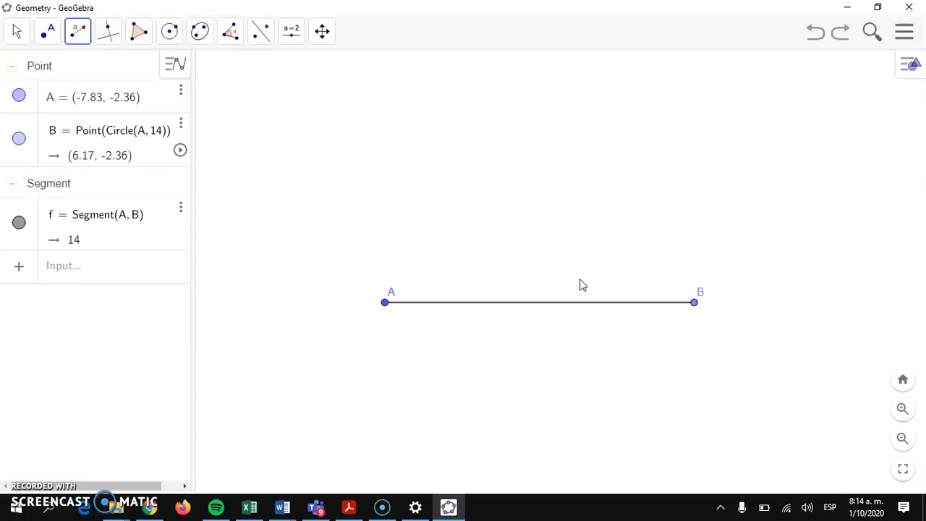
- Pan the view so segment AB sits toward the lower left
{"action": "left_click", "coordinate": [18, 33]}
{"action": "left_click_drag", "start_coordinate": [628, 195], "coordinate": [513, 316]}
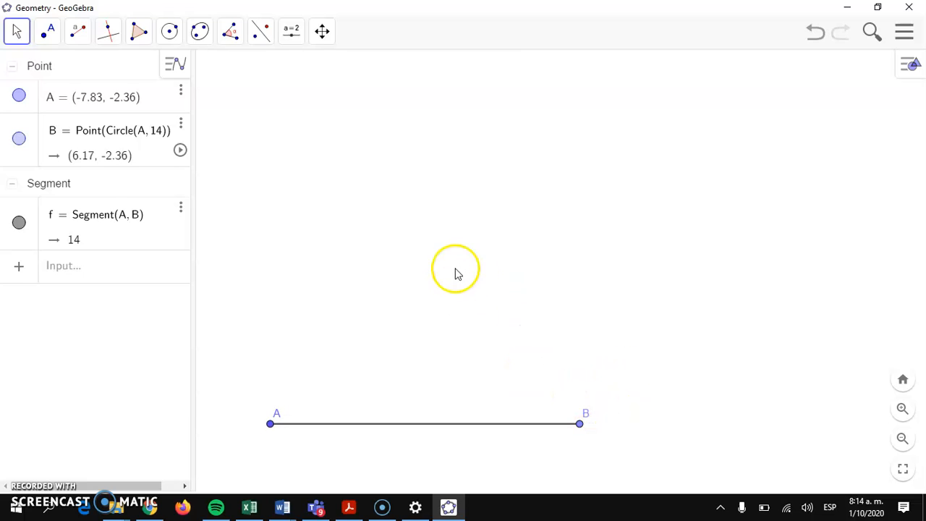
{"action": "scroll", "coordinate": [482, 285], "scroll_direction": "down", "scroll_amount": 2}
{"action": "left_click_drag", "start_coordinate": [643, 264], "coordinate": [618, 282]}
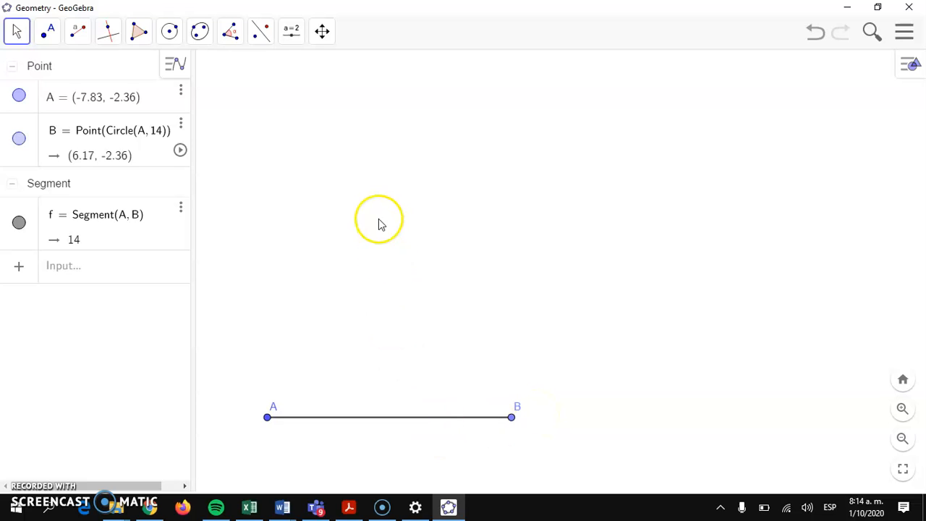
- Rotate segment AB 90° clockwise about point B
{"action": "left_click", "coordinate": [261, 33]}
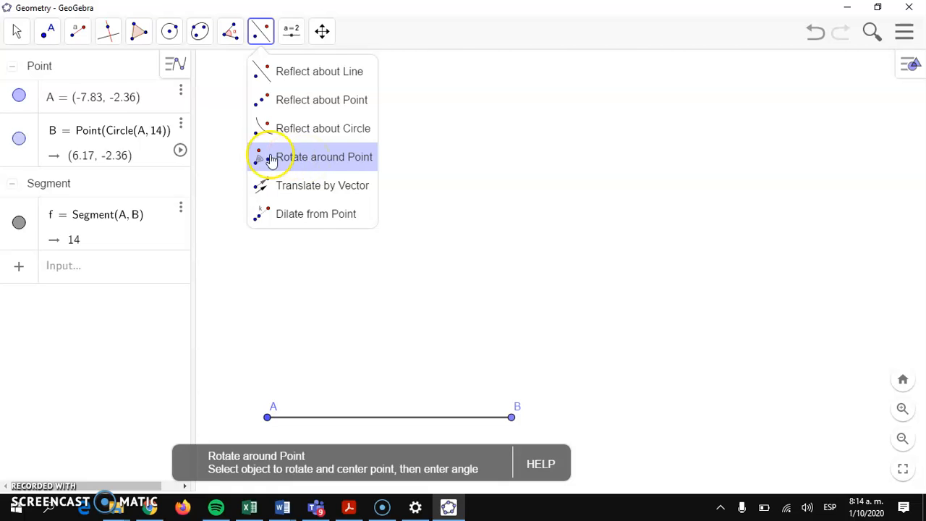
{"action": "left_click", "coordinate": [325, 160]}
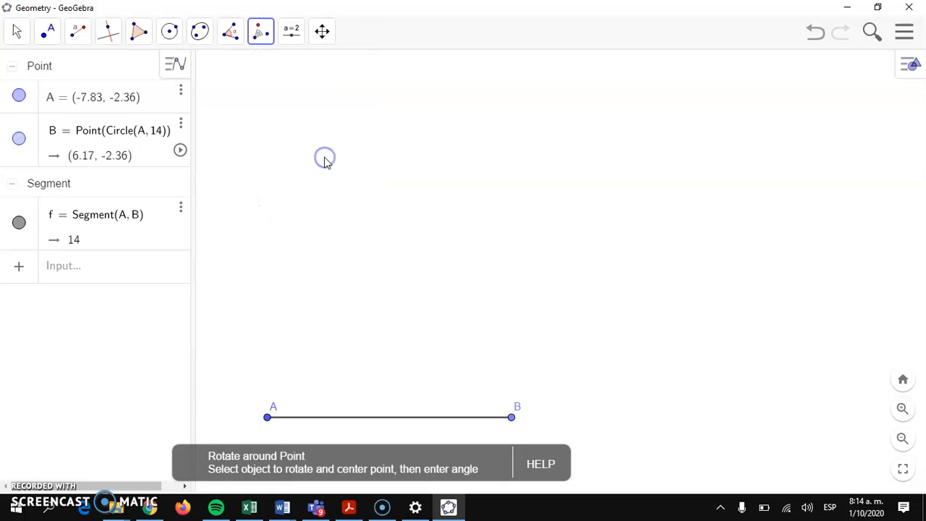
{"action": "left_click", "coordinate": [512, 419]}
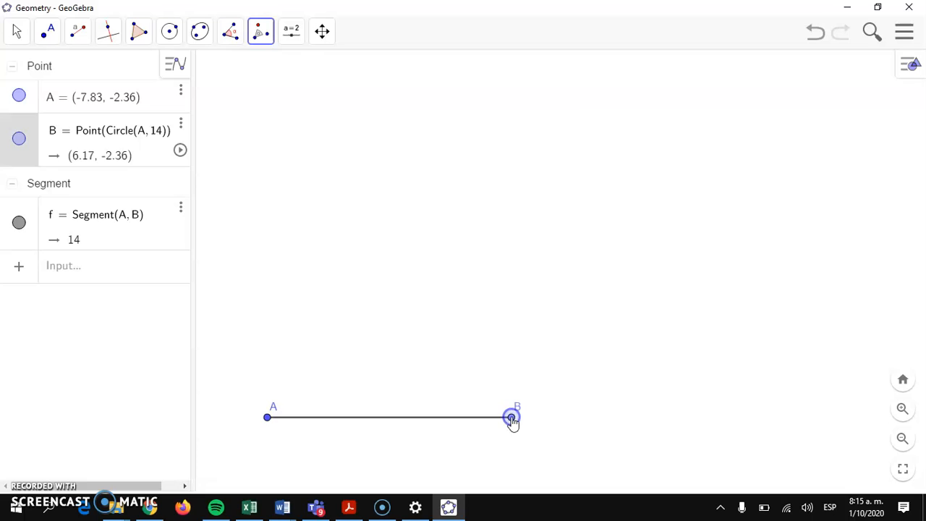
{"action": "left_click", "coordinate": [429, 418]}
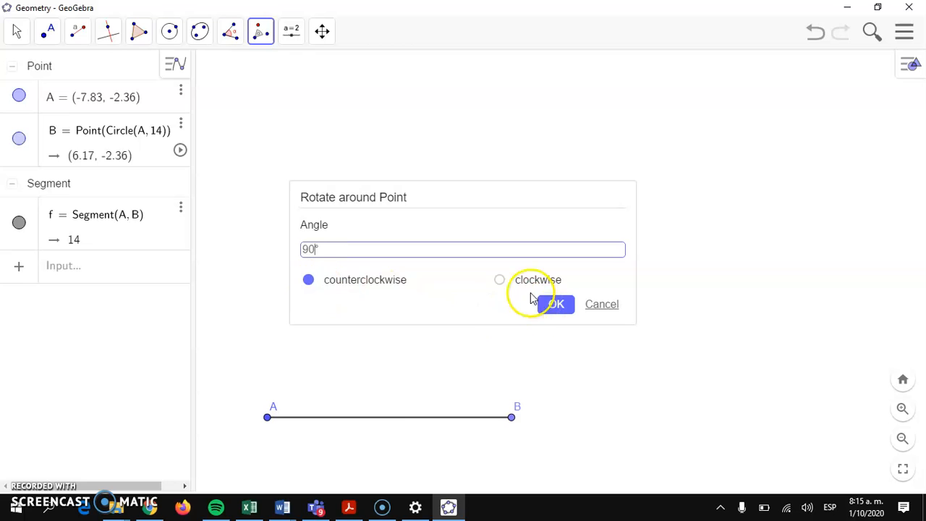
{"action": "left_click", "coordinate": [499, 280]}
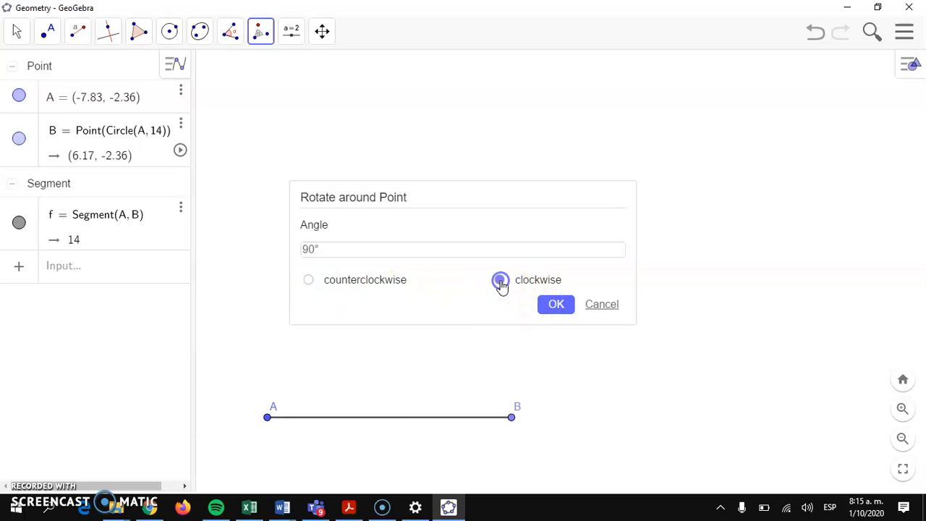
{"action": "left_click", "coordinate": [556, 305]}
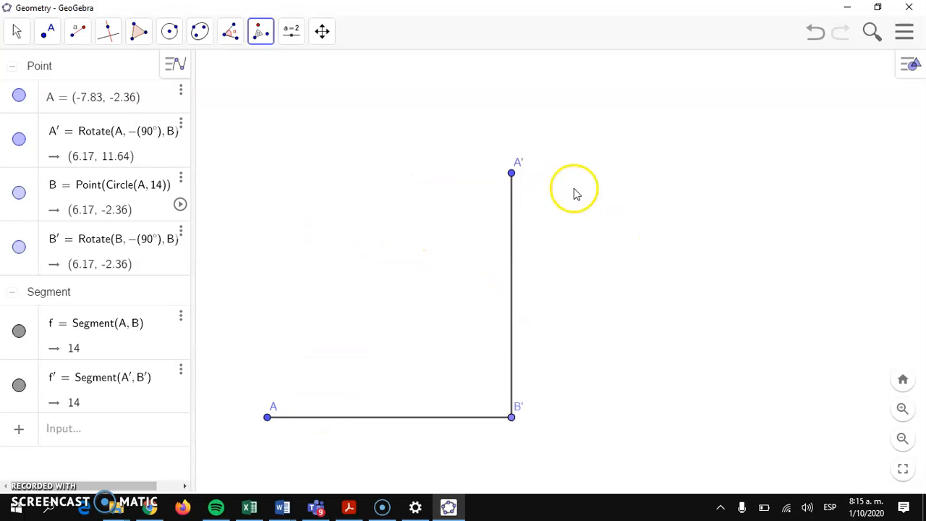
- Rotate side f′ 90° clockwise about A′ to add the top side
{"action": "left_click", "coordinate": [512, 175]}
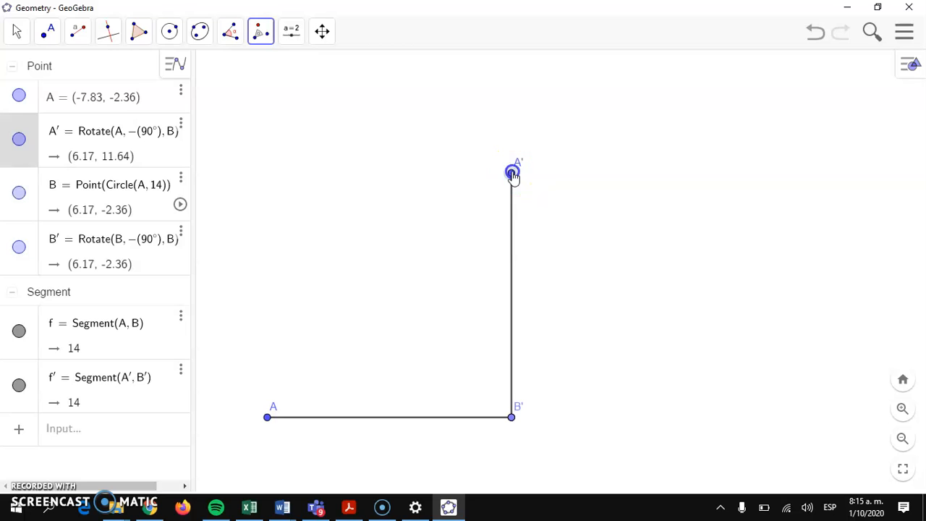
{"action": "left_click", "coordinate": [510, 266]}
{"action": "left_click", "coordinate": [401, 254]}
{"action": "left_click_drag", "start_coordinate": [401, 254], "coordinate": [297, 249]}
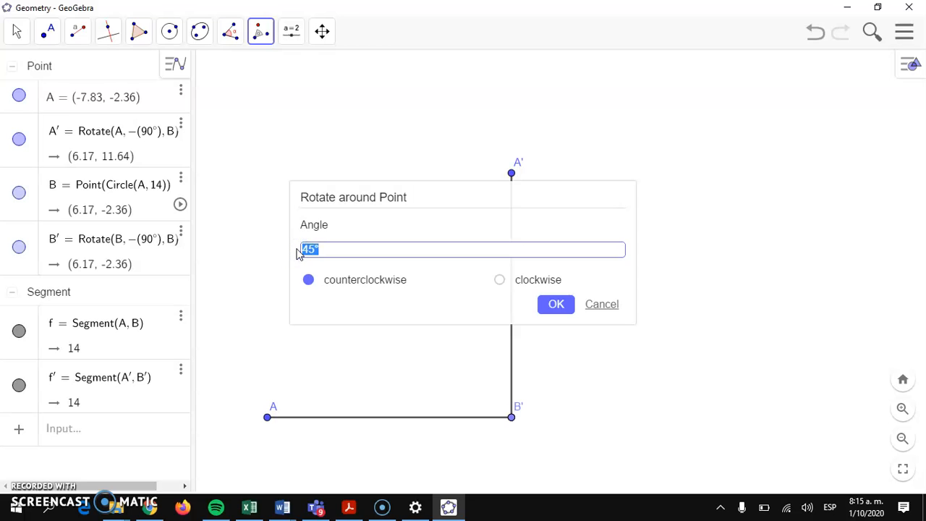
{"action": "left_click", "coordinate": [498, 280]}
{"action": "left_click", "coordinate": [566, 306]}
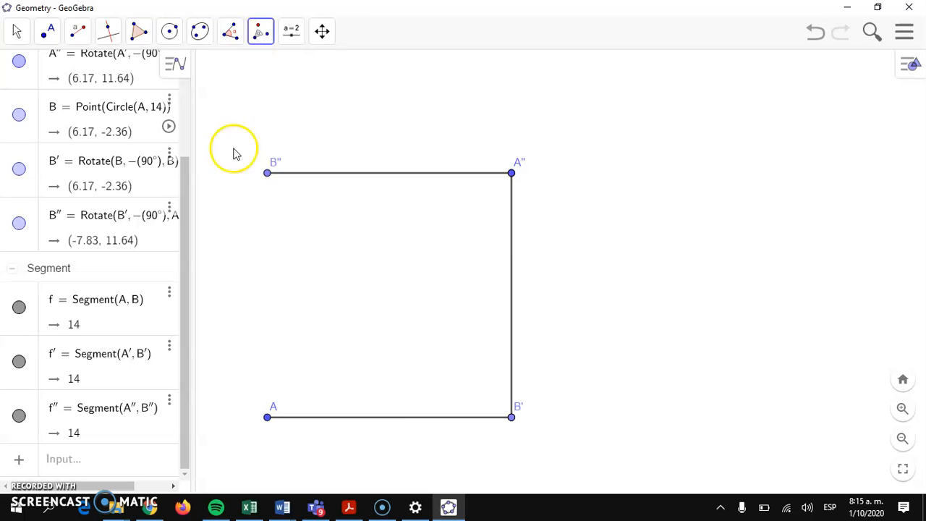
- Rotate the top side f″ 90° clockwise about B″ to close the square
{"action": "left_click", "coordinate": [267, 172]}
{"action": "left_click", "coordinate": [343, 178]}
{"action": "left_click", "coordinate": [344, 251]}
{"action": "left_click_drag", "start_coordinate": [343, 251], "coordinate": [280, 250]}
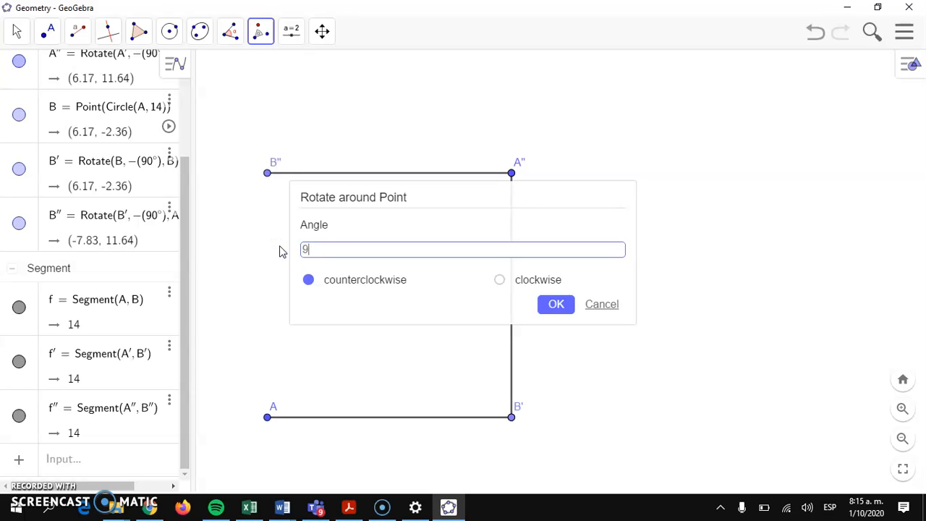
{"action": "left_click", "coordinate": [500, 281]}
{"action": "left_click", "coordinate": [563, 306]}
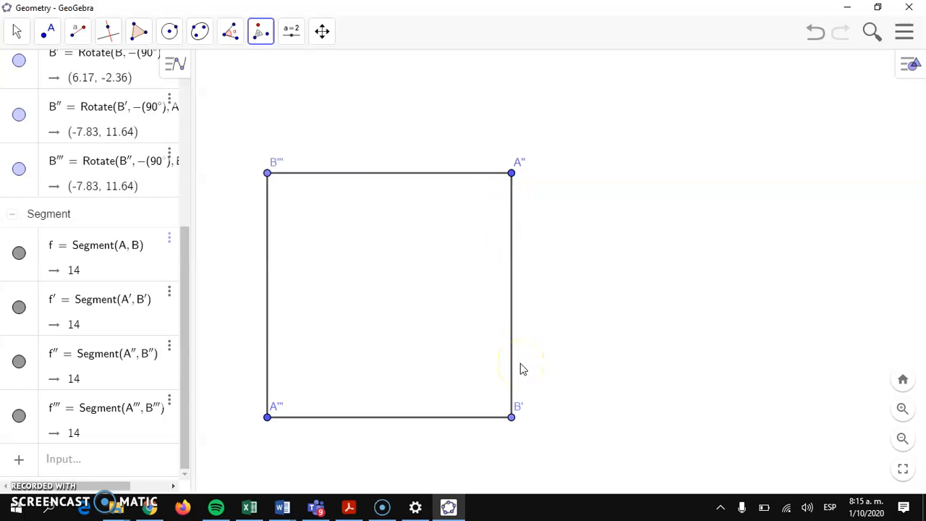
- Zoom and pan the view to shift the square toward the lower left
{"action": "left_click", "coordinate": [16, 31]}
{"action": "left_click", "coordinate": [29, 71]}
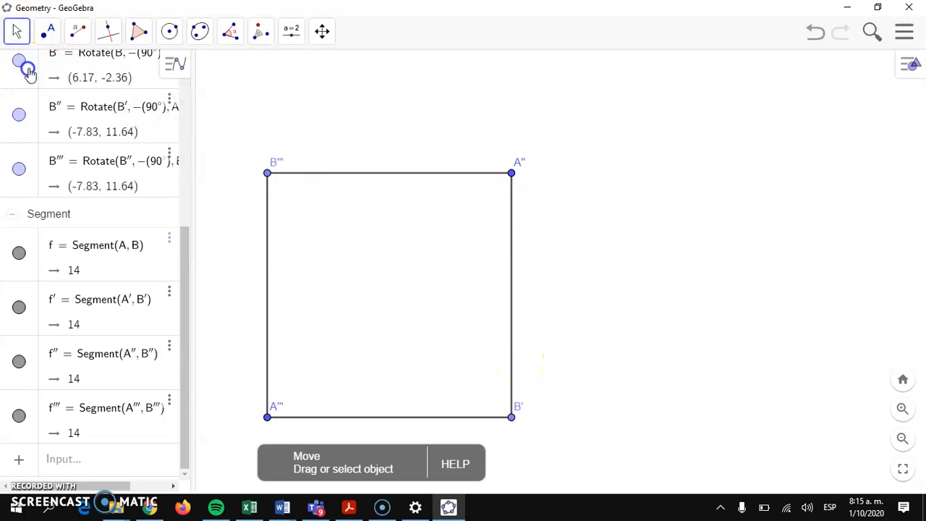
{"action": "scroll", "coordinate": [651, 194], "scroll_direction": "down", "scroll_amount": 4}
{"action": "left_click_drag", "start_coordinate": [702, 212], "coordinate": [595, 299]}
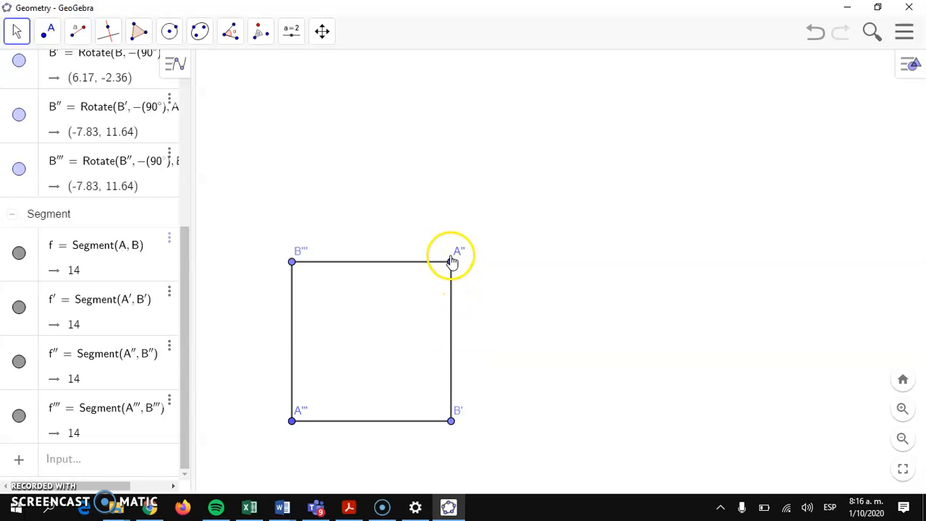
- Construct perpendicular bisector g of the square's right side A″B′
{"action": "left_click", "coordinate": [107, 34]}
{"action": "left_click", "coordinate": [156, 134]}
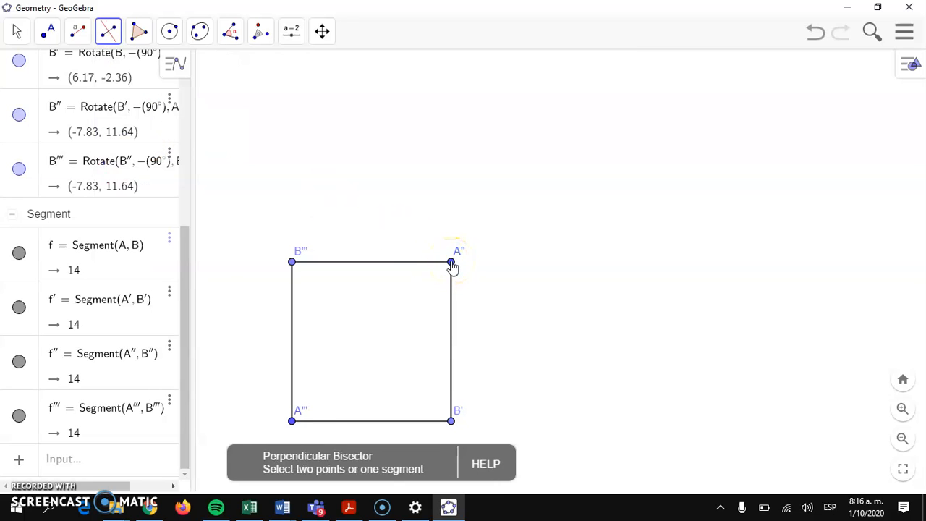
{"action": "left_click_drag", "start_coordinate": [451, 266], "coordinate": [450, 423]}
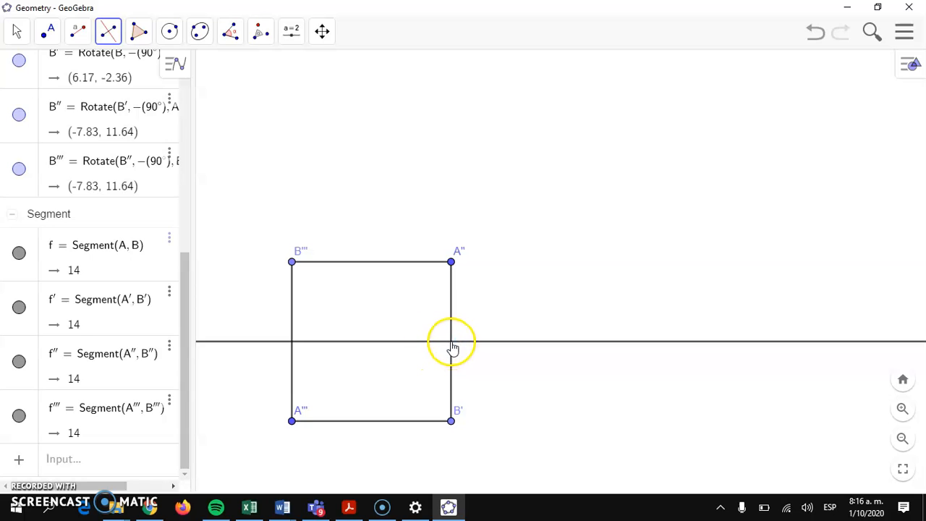
- Mark point C where bisector g crosses side f′
{"action": "left_click", "coordinate": [48, 33]}
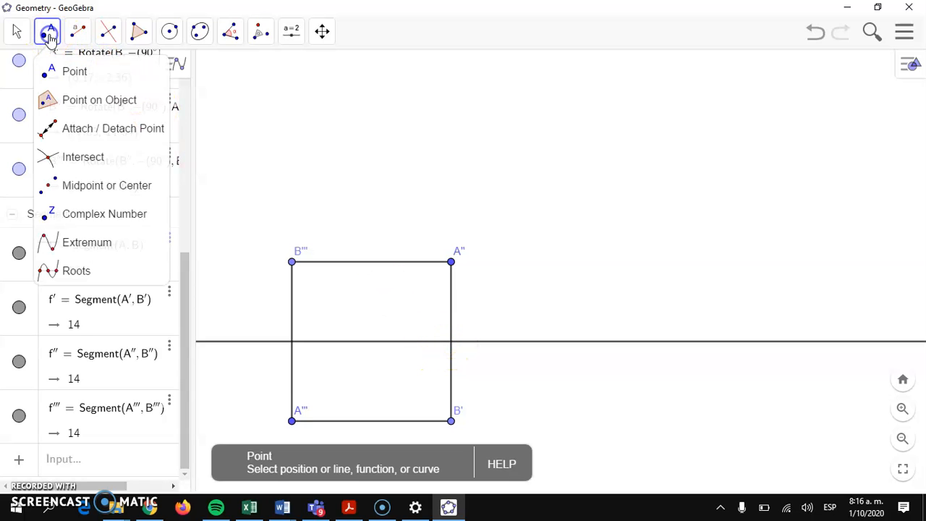
{"action": "left_click", "coordinate": [80, 157]}
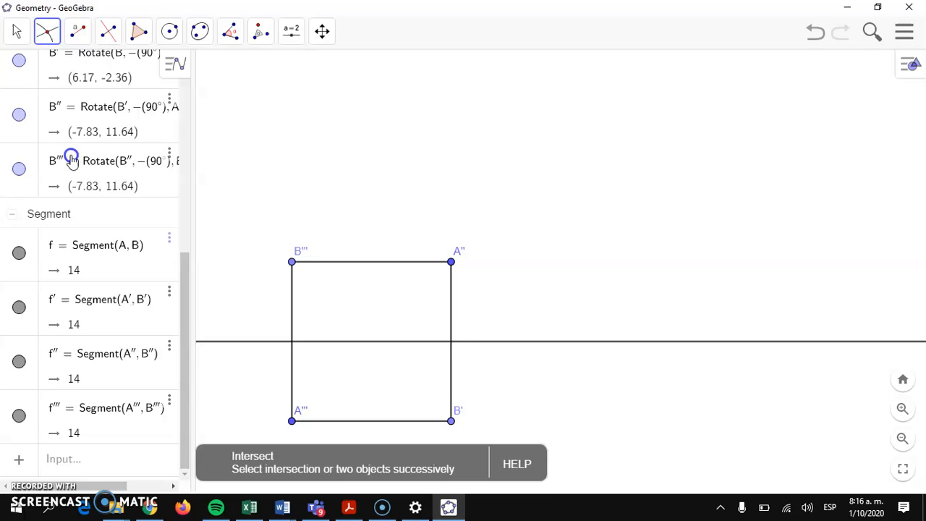
{"action": "left_click", "coordinate": [450, 341]}
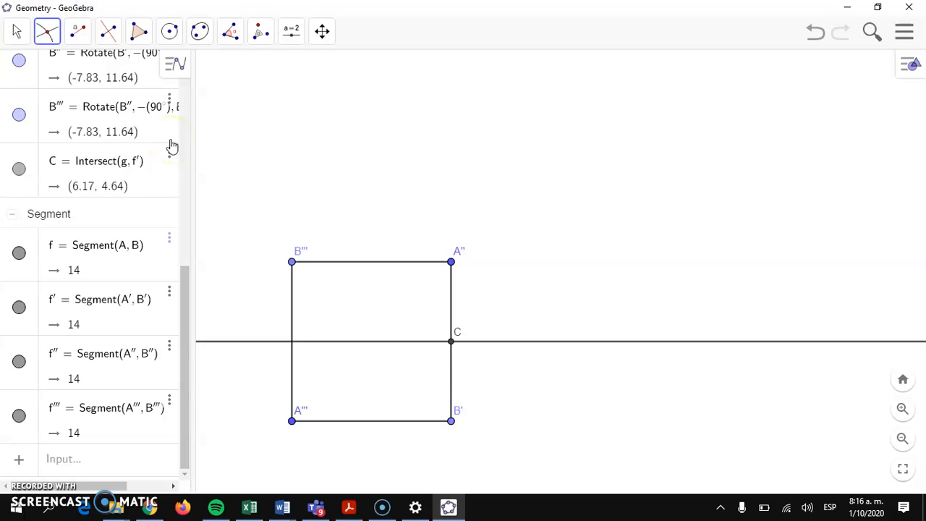
{"action": "left_click", "coordinate": [79, 33]}
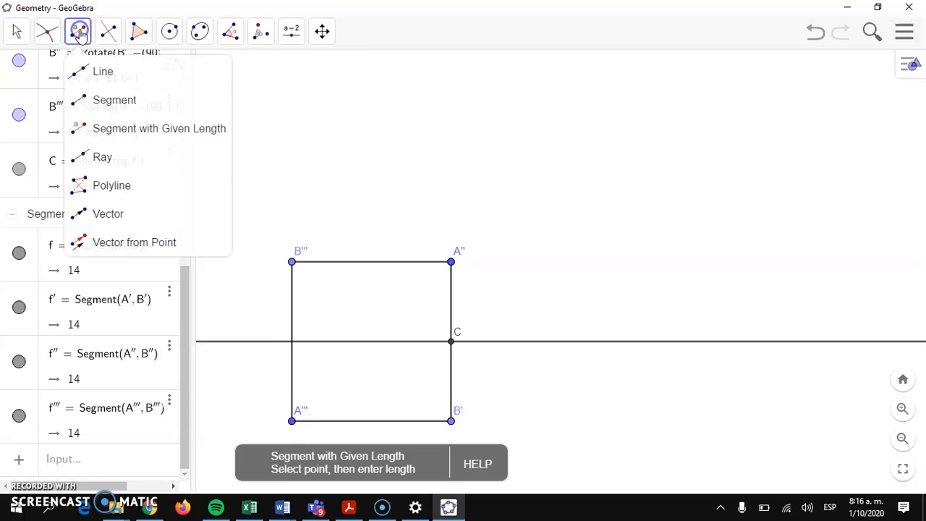
- Draw a 16-unit segment from C to create apex D
{"action": "left_click", "coordinate": [102, 129]}
{"action": "left_click", "coordinate": [450, 340]}
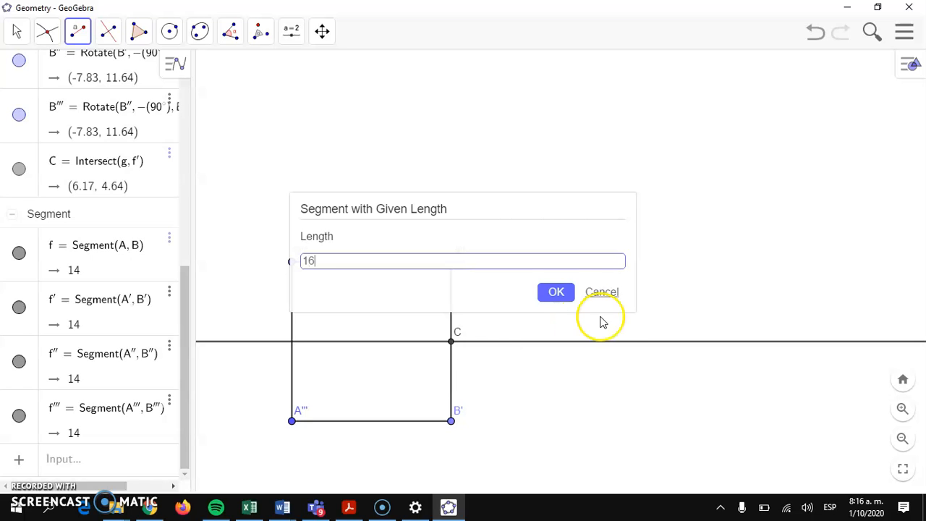
{"action": "left_click", "coordinate": [554, 292]}
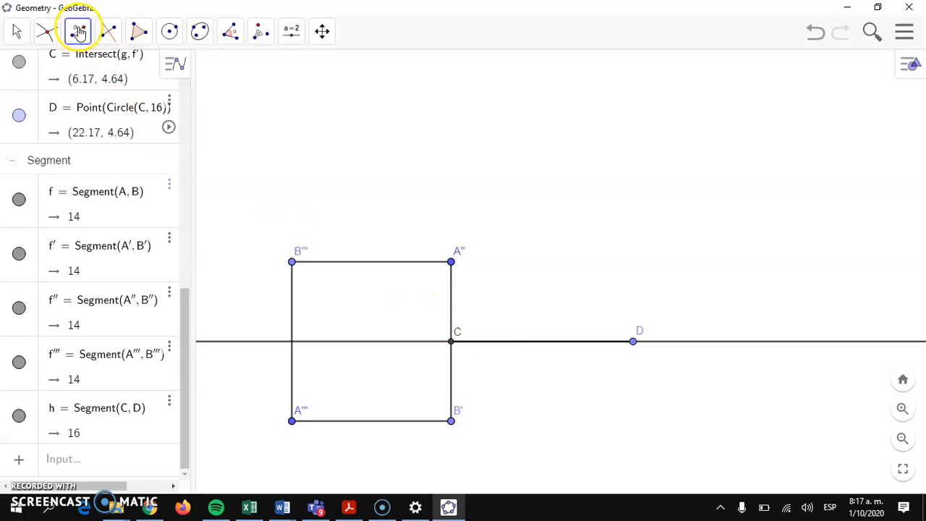
- Join apex D to corners A″ and B′ with two segments
{"action": "left_click", "coordinate": [77, 32]}
{"action": "left_click", "coordinate": [108, 99]}
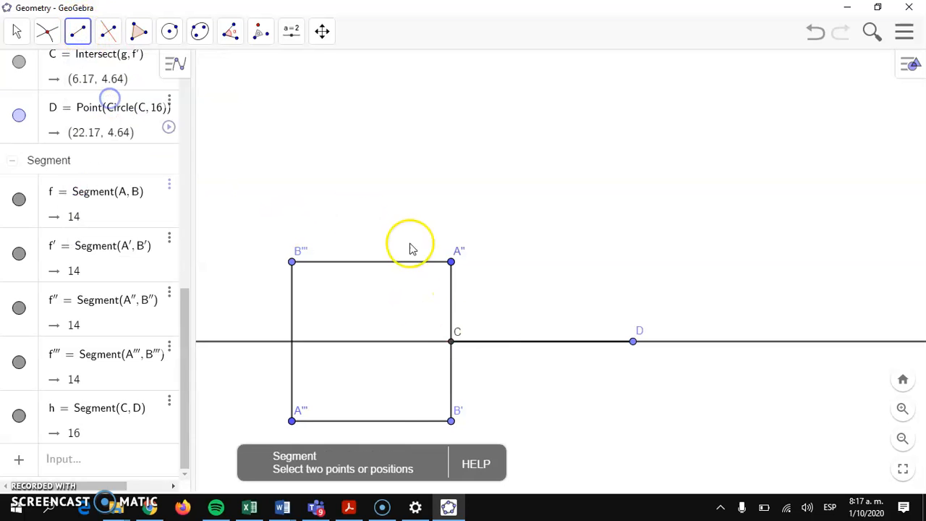
{"action": "left_click", "coordinate": [450, 263]}
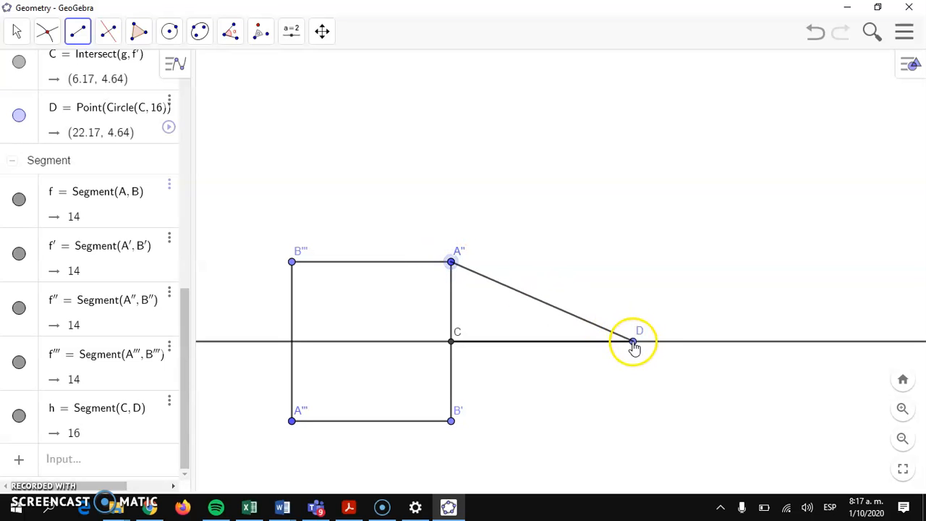
{"action": "left_click", "coordinate": [633, 342]}
{"action": "left_click", "coordinate": [633, 343]}
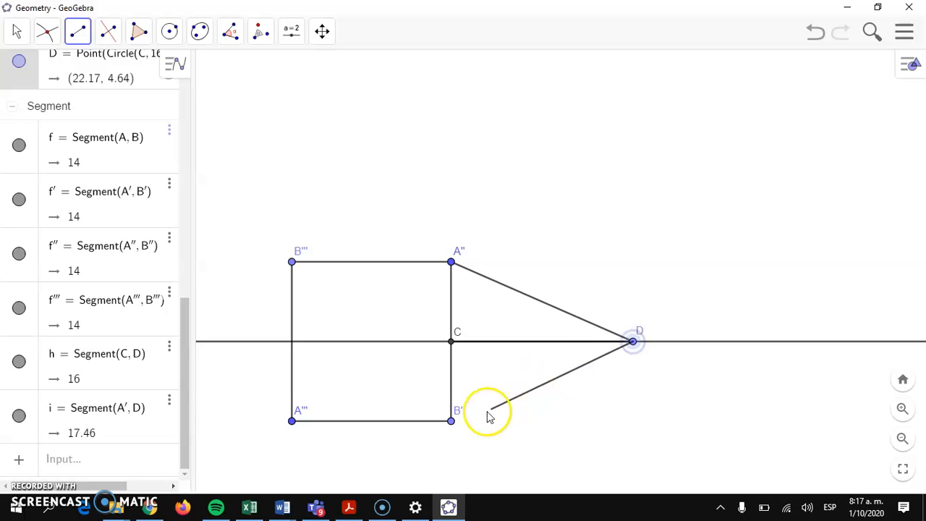
{"action": "left_click", "coordinate": [450, 421]}
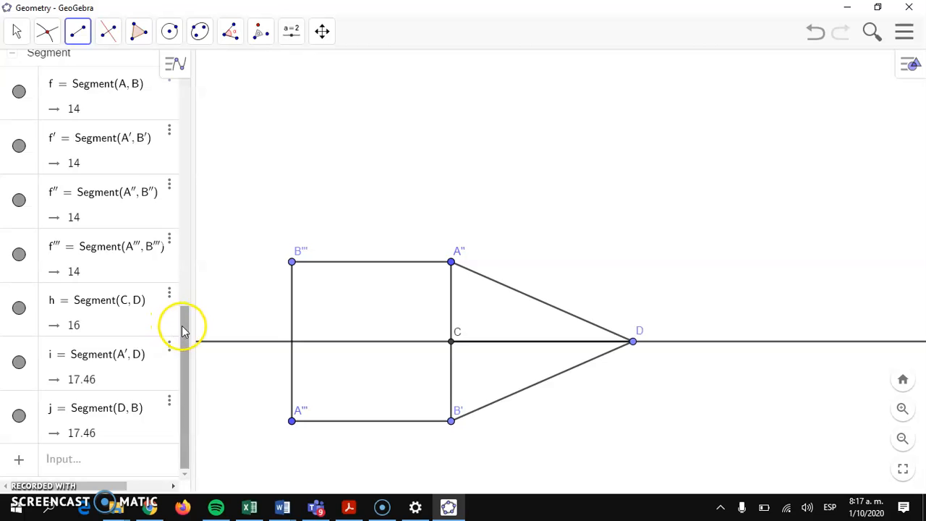
- Sort the Algebra view list by object type
{"action": "left_click_drag", "start_coordinate": [182, 328], "coordinate": [210, 70]}
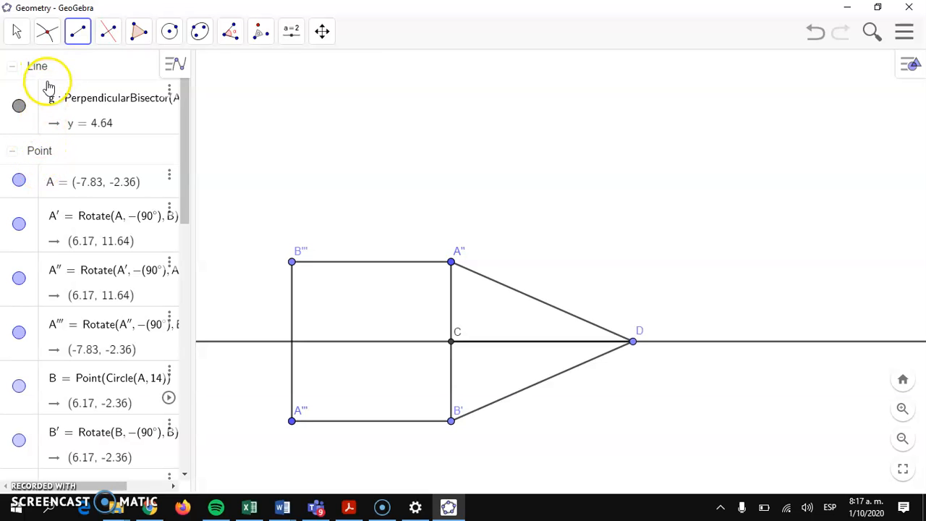
{"action": "left_click", "coordinate": [173, 64]}
{"action": "left_click", "coordinate": [13, 65]}
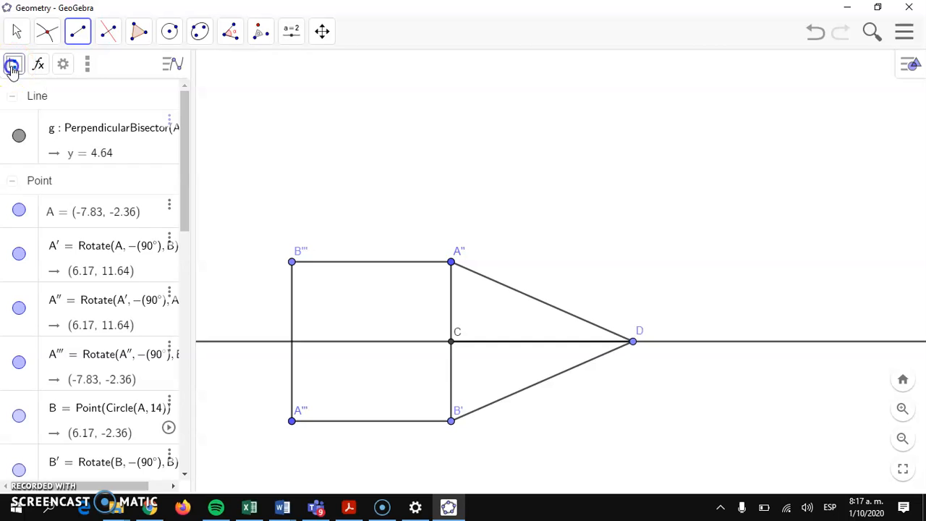
{"action": "left_click", "coordinate": [27, 114]}
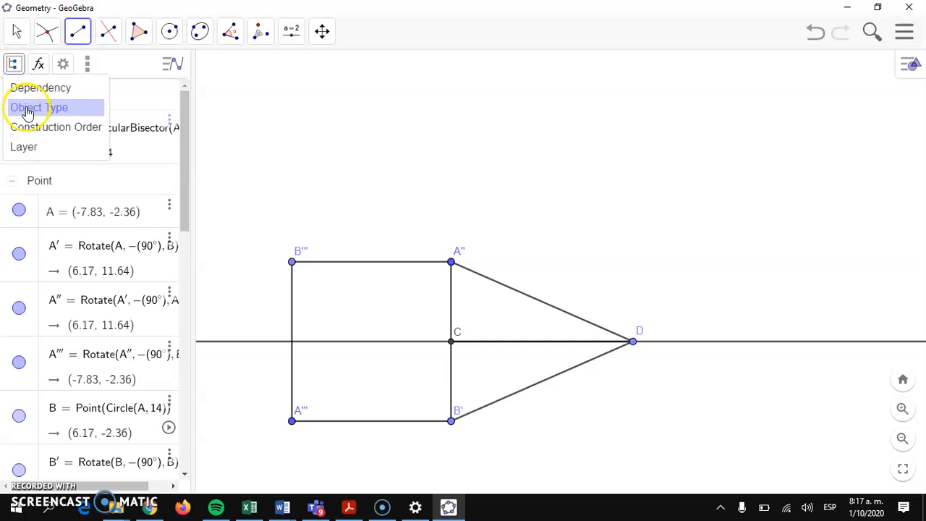
- Hide bisector line g using its visibility dot in the Algebra view
{"action": "left_click", "coordinate": [183, 108]}
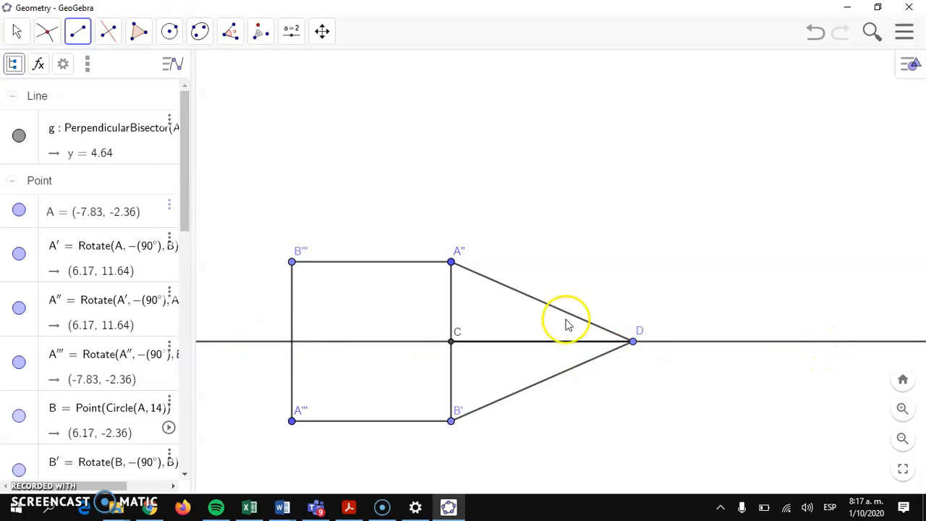
{"action": "left_click", "coordinate": [29, 157]}
{"action": "left_click", "coordinate": [18, 137]}
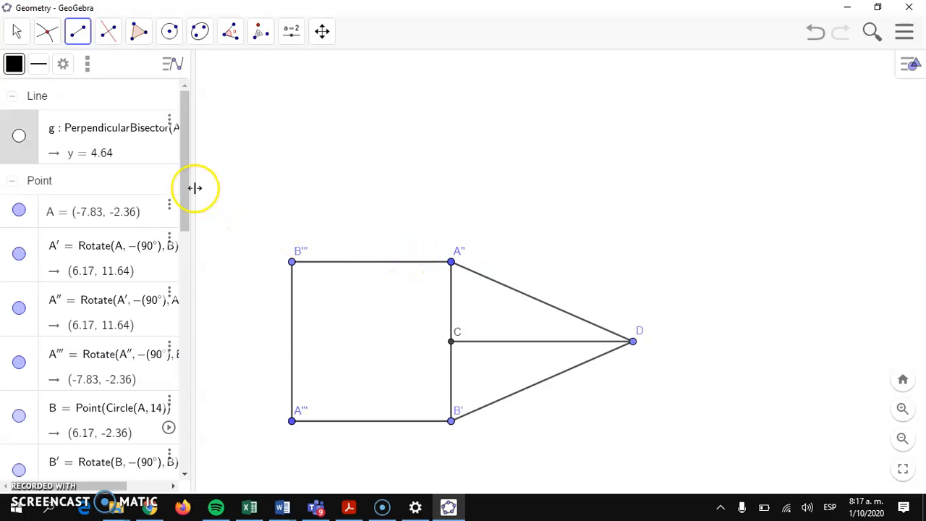
- Draw compass circles centred at D with radius DA″ and at A″ with radius B′A″
{"action": "left_click", "coordinate": [169, 34]}
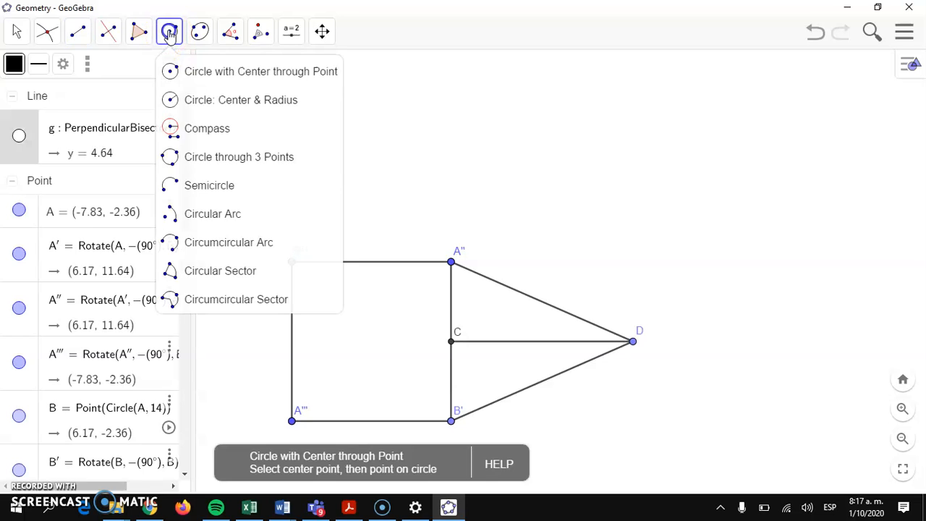
{"action": "left_click", "coordinate": [206, 130]}
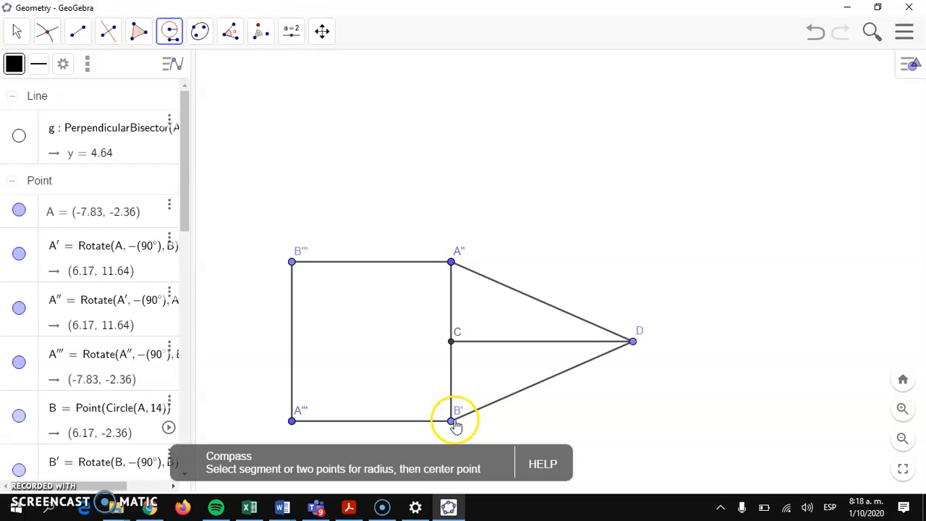
{"action": "left_click", "coordinate": [634, 342]}
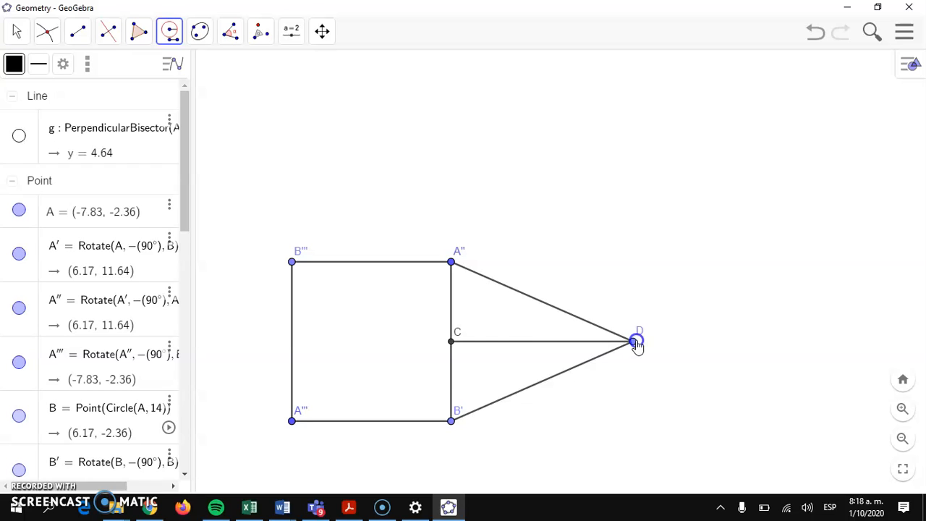
{"action": "left_click", "coordinate": [634, 342]}
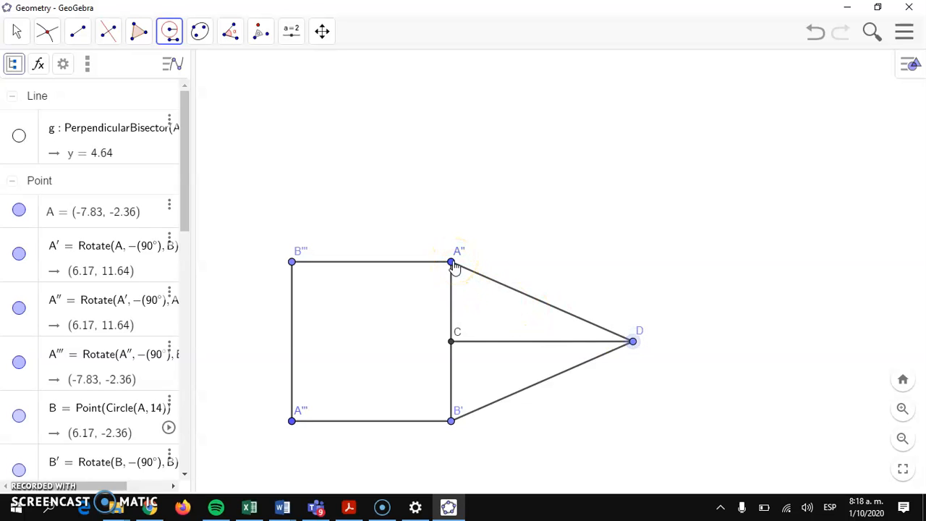
{"action": "left_click", "coordinate": [451, 263]}
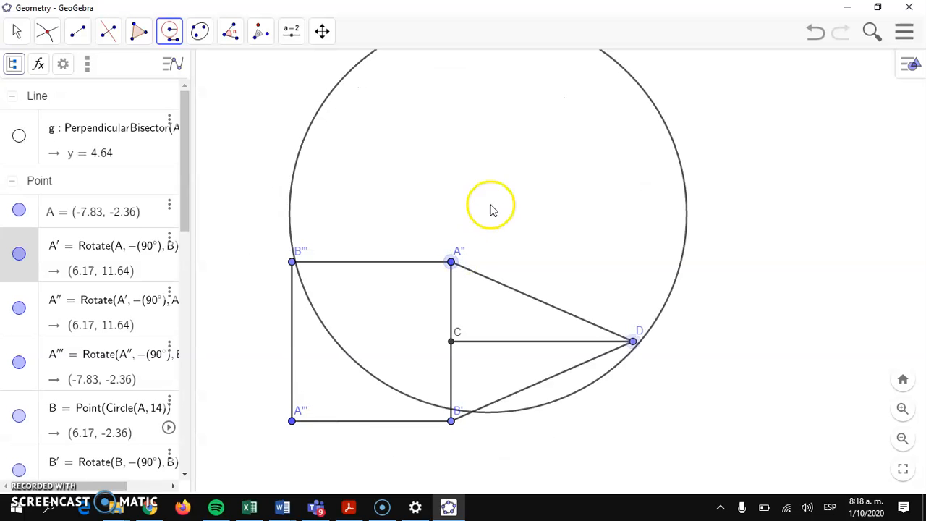
{"action": "left_click", "coordinate": [633, 341]}
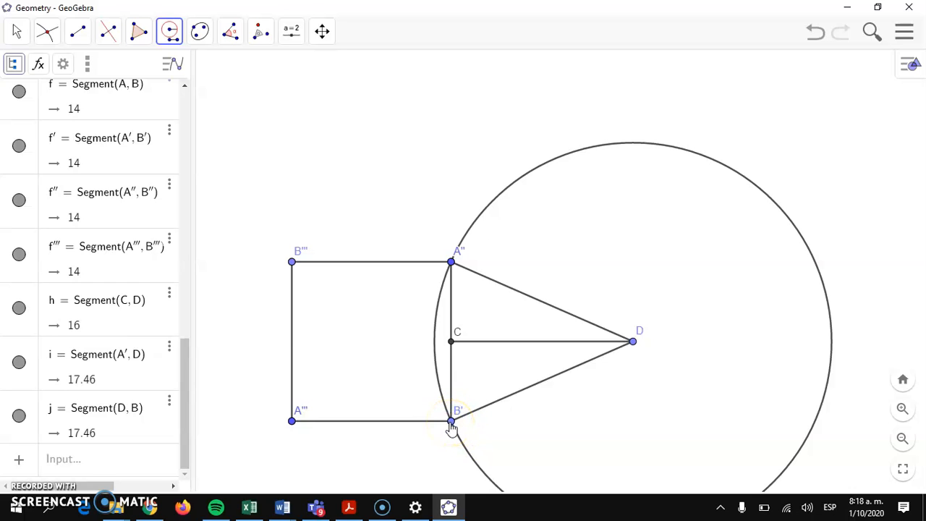
{"action": "left_click", "coordinate": [452, 262]}
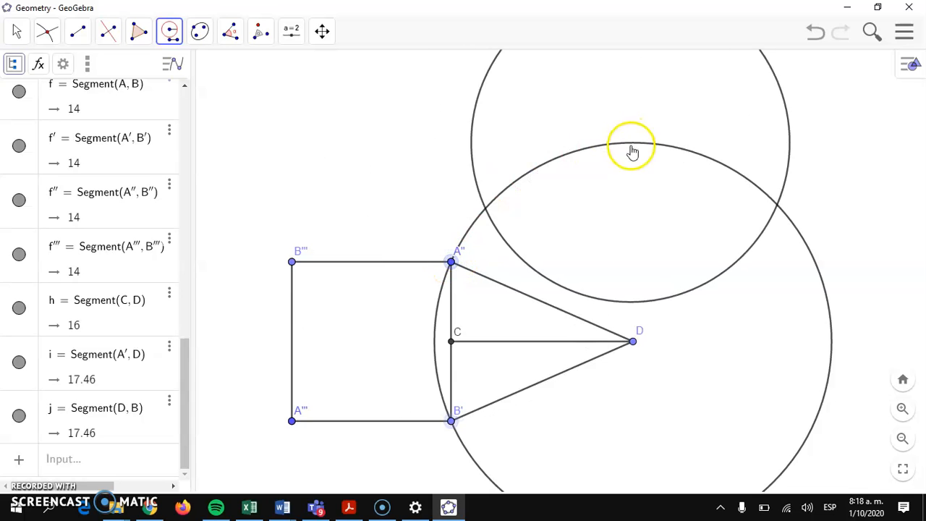
{"action": "left_click", "coordinate": [451, 263]}
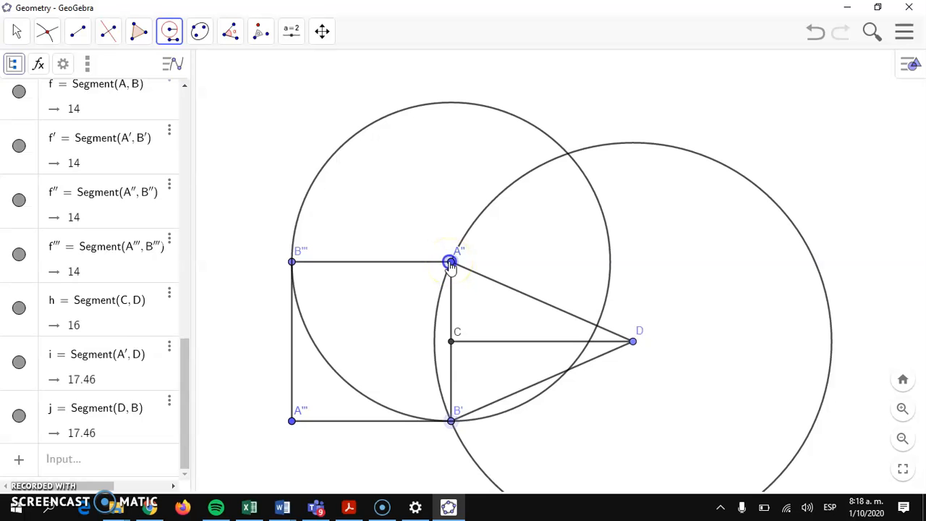
- Mark circle intersection E and draw a side-length circle (radius B′A″) centred on E
{"action": "left_click", "coordinate": [47, 32]}
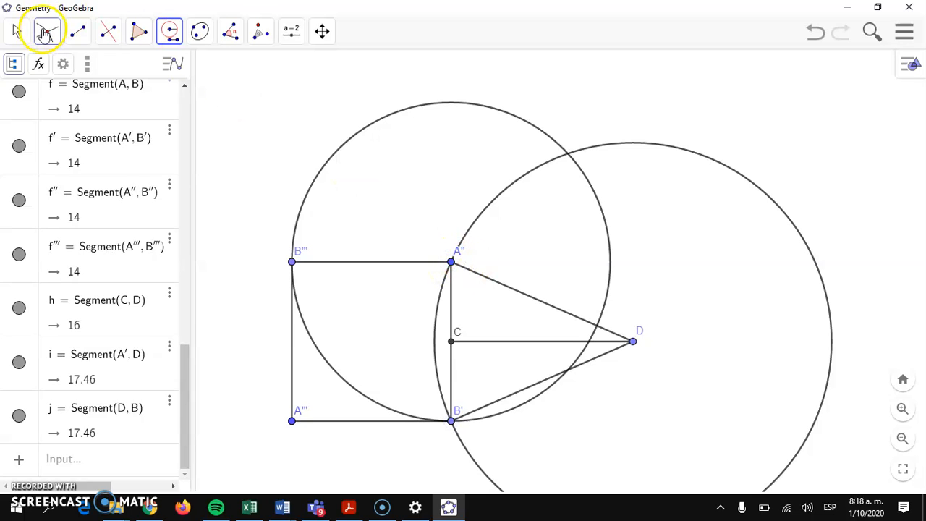
{"action": "left_click", "coordinate": [55, 156]}
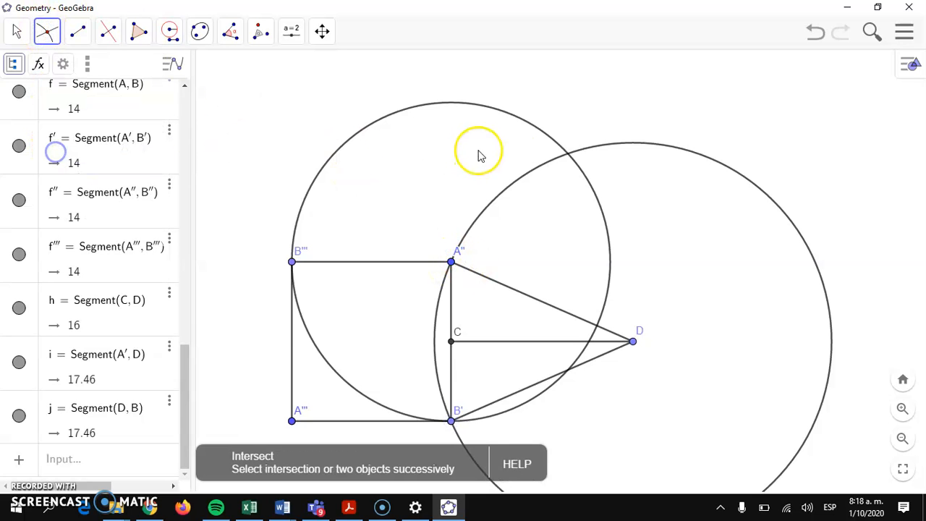
{"action": "left_click", "coordinate": [567, 155]}
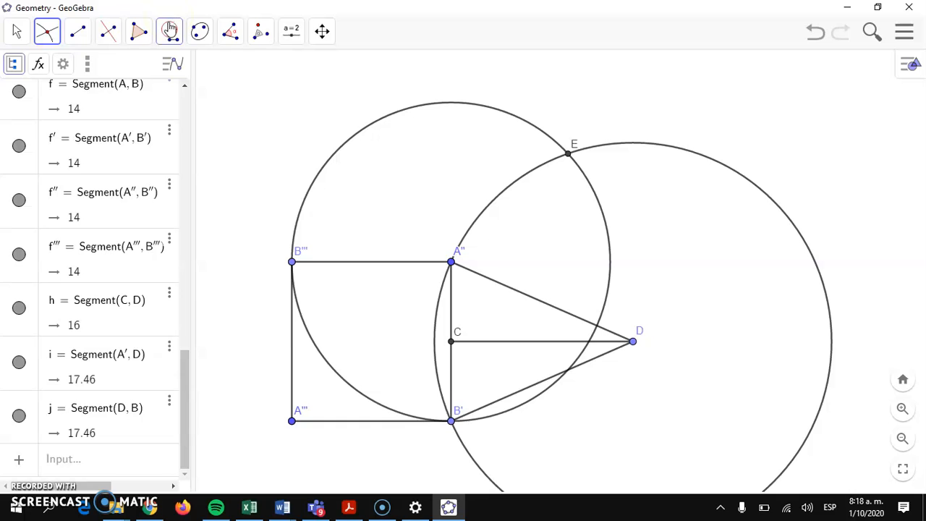
{"action": "left_click", "coordinate": [169, 30]}
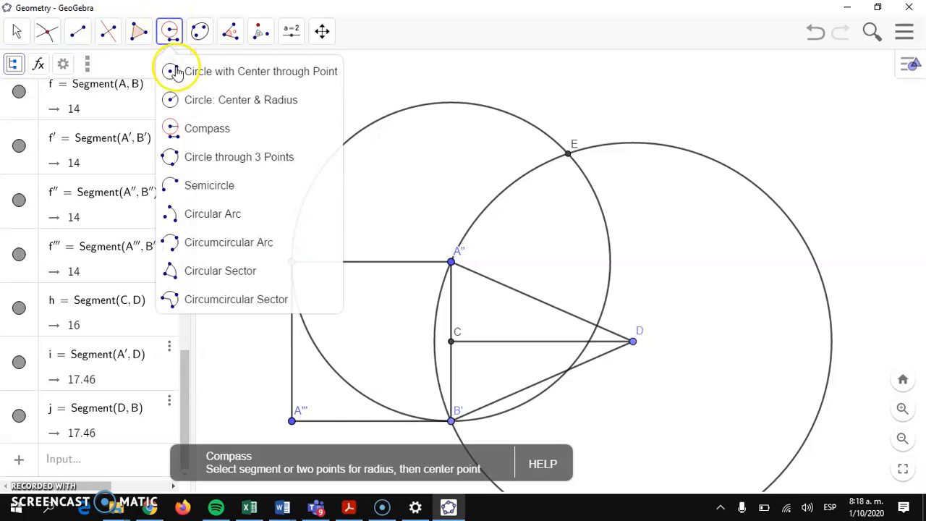
{"action": "left_click", "coordinate": [184, 126]}
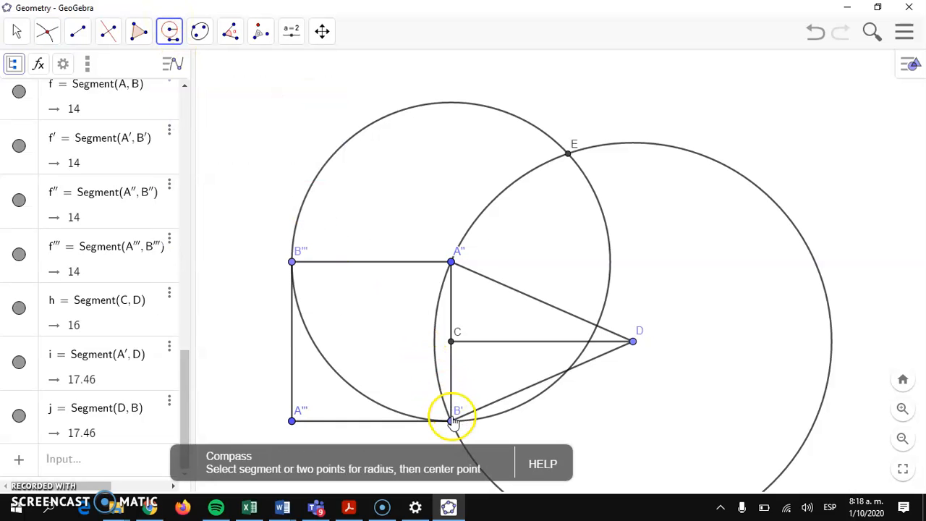
{"action": "left_click", "coordinate": [451, 421]}
{"action": "left_click", "coordinate": [450, 262]}
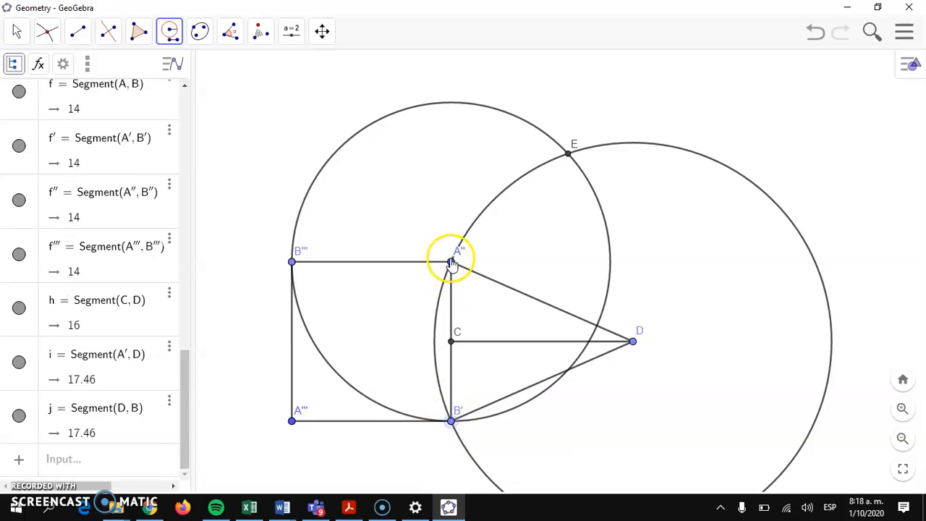
{"action": "left_click", "coordinate": [451, 262]}
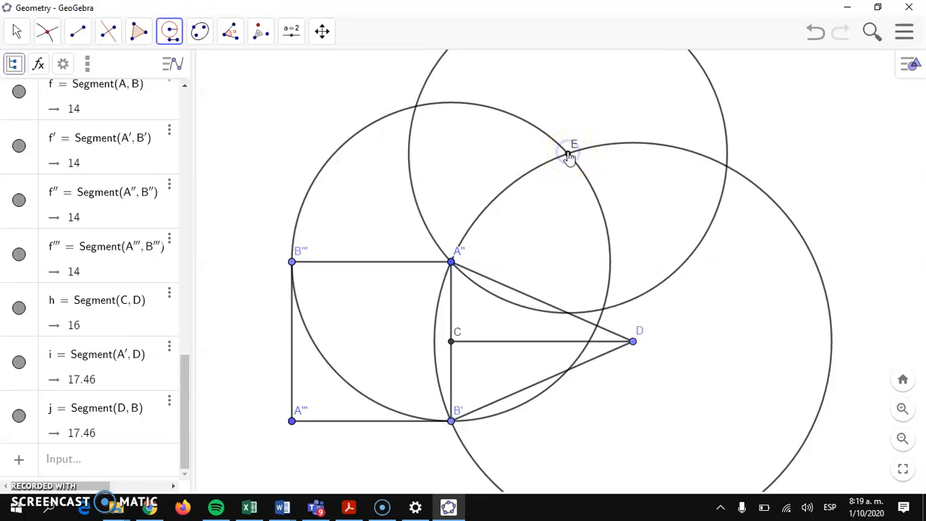
- Mark intersection F of the circles and points at the square's two right corners
{"action": "left_click", "coordinate": [46, 29]}
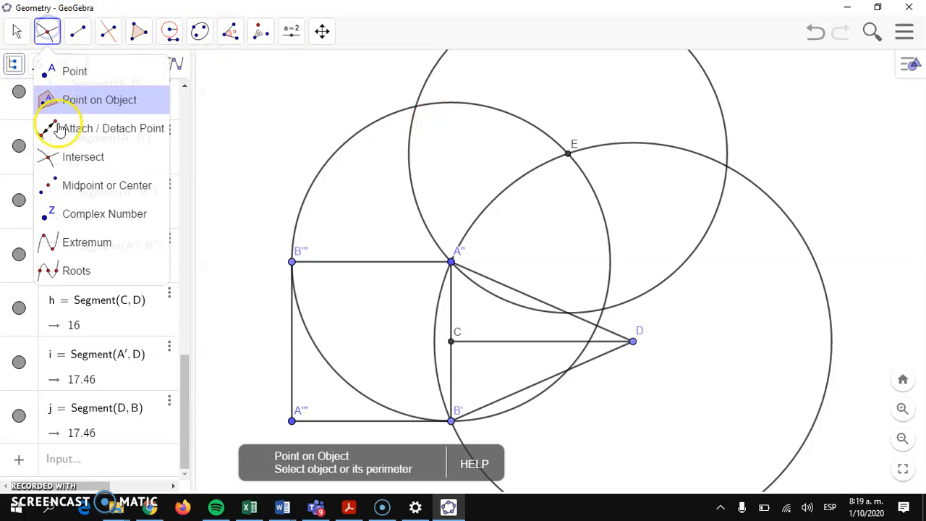
{"action": "left_click", "coordinate": [59, 158]}
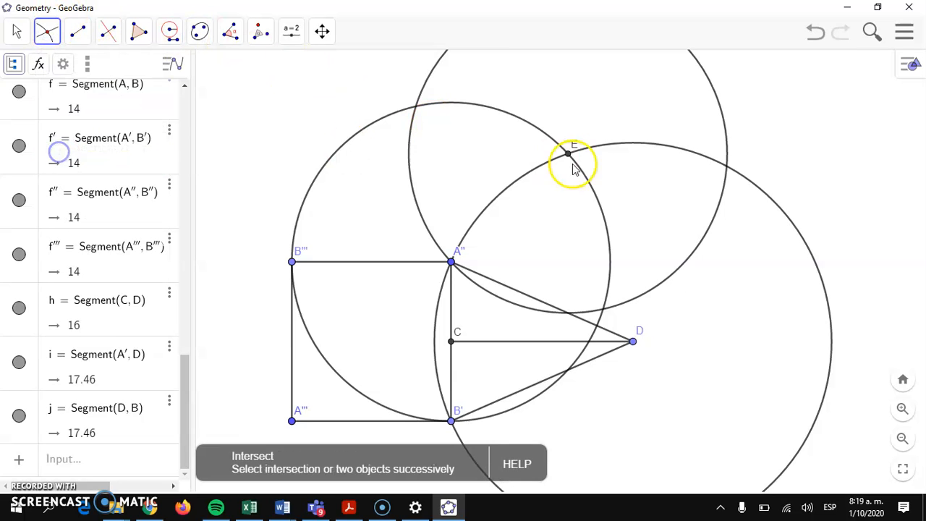
{"action": "left_click", "coordinate": [726, 164]}
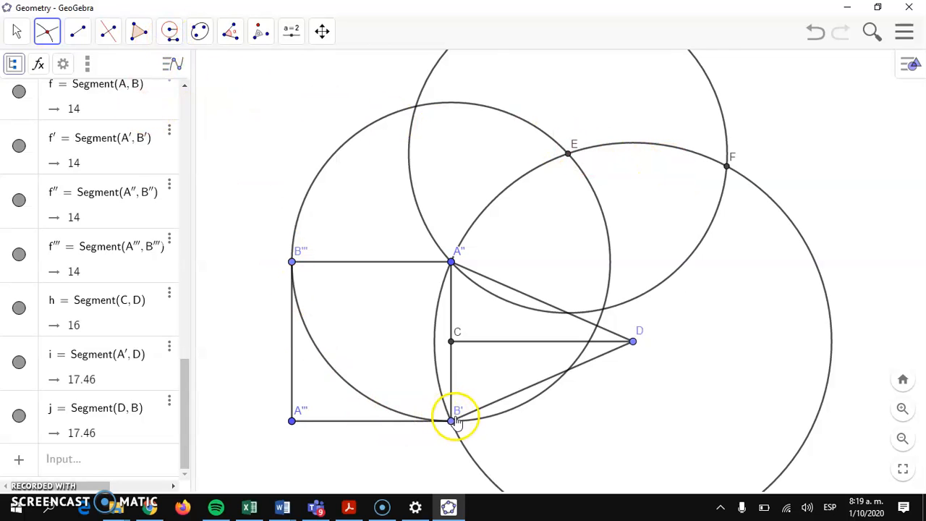
{"action": "left_click", "coordinate": [452, 421]}
{"action": "left_click", "coordinate": [452, 265]}
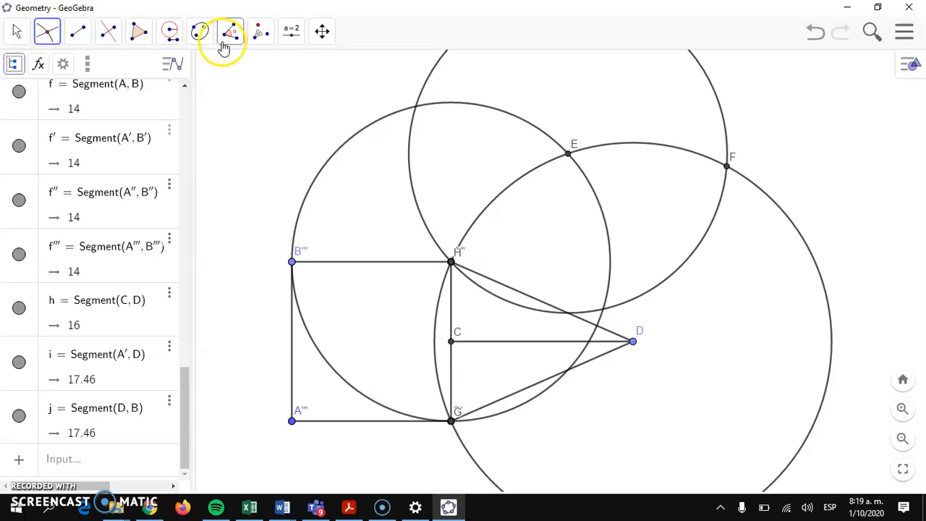
- Draw a compass circle centred on F with radius H″G′
{"action": "left_click", "coordinate": [171, 32]}
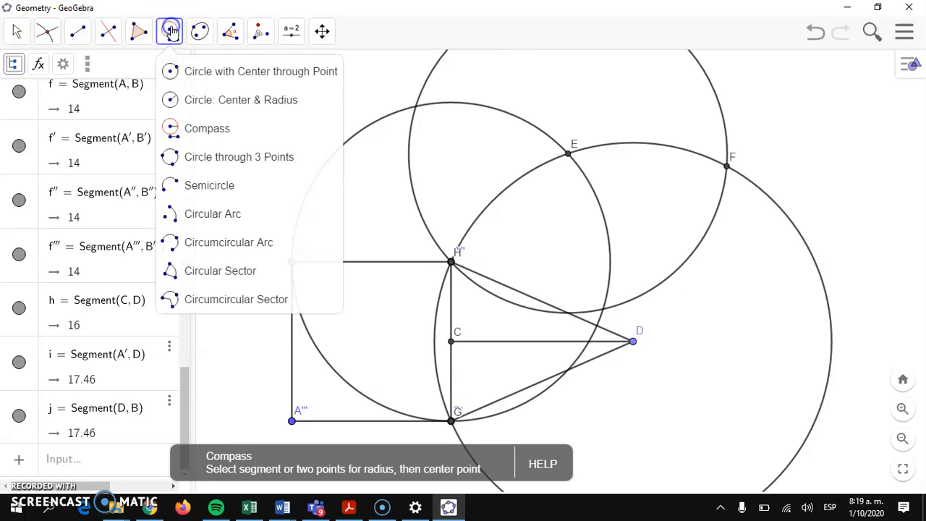
{"action": "left_click", "coordinate": [178, 129]}
{"action": "left_click", "coordinate": [451, 261]}
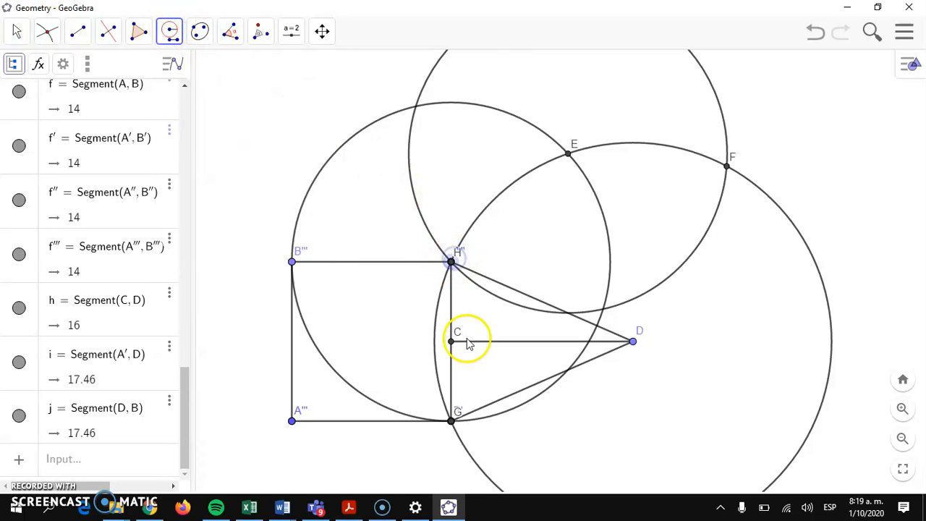
{"action": "left_click", "coordinate": [451, 420]}
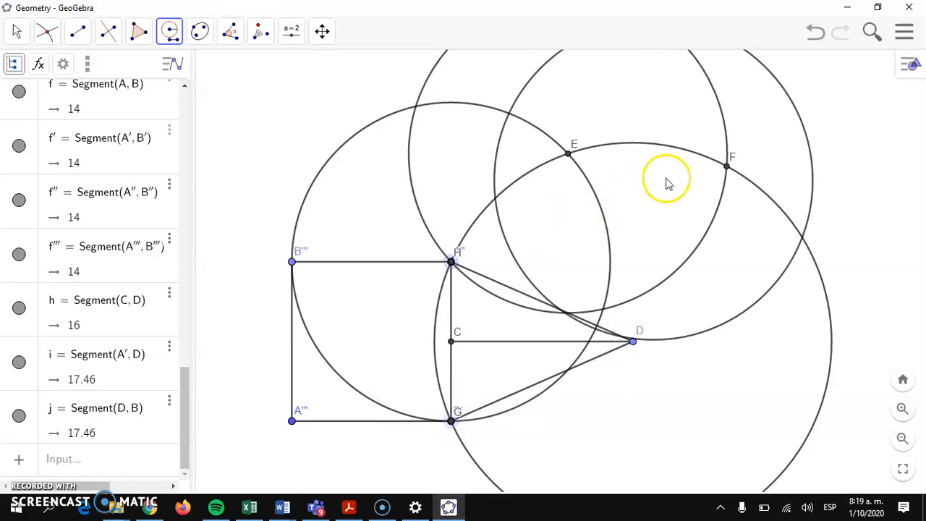
{"action": "left_click", "coordinate": [727, 169]}
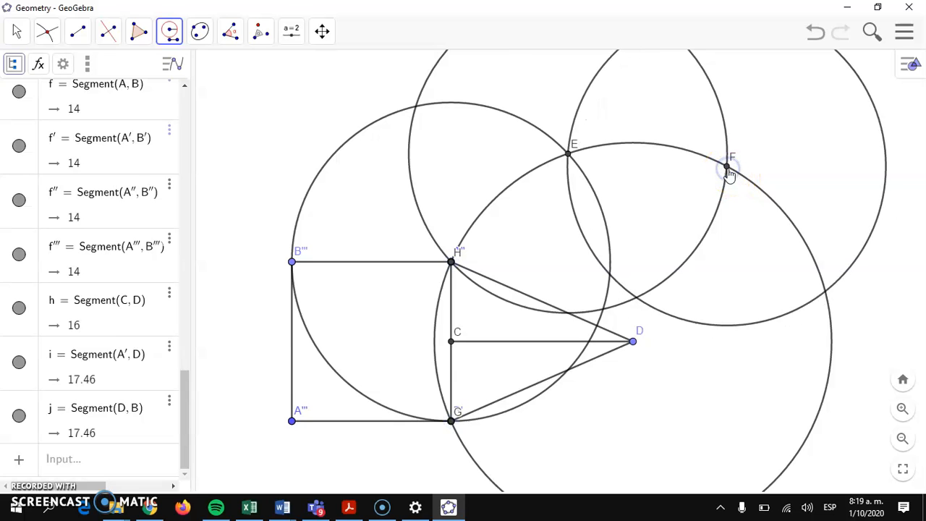
- Mark point I where the circle around F crosses the large circle
{"action": "left_click", "coordinate": [46, 31]}
{"action": "left_click", "coordinate": [65, 156]}
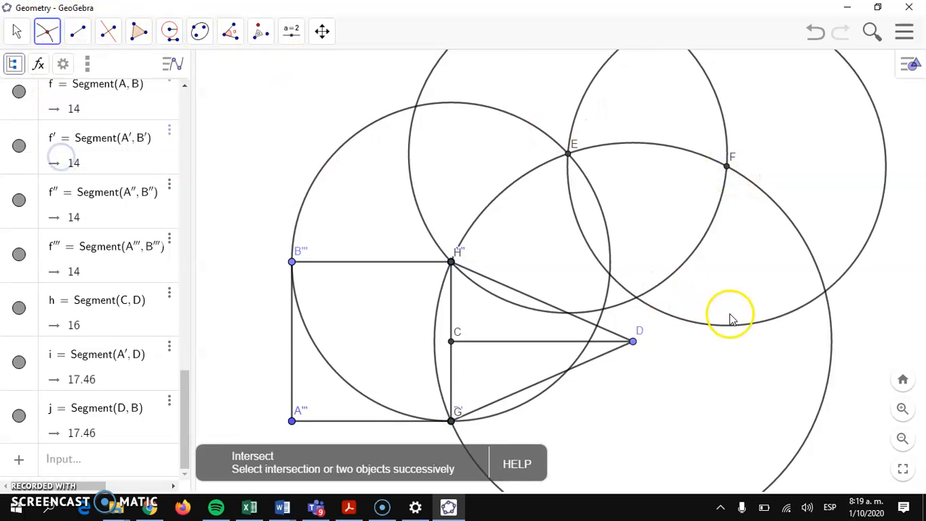
{"action": "left_click", "coordinate": [824, 293]}
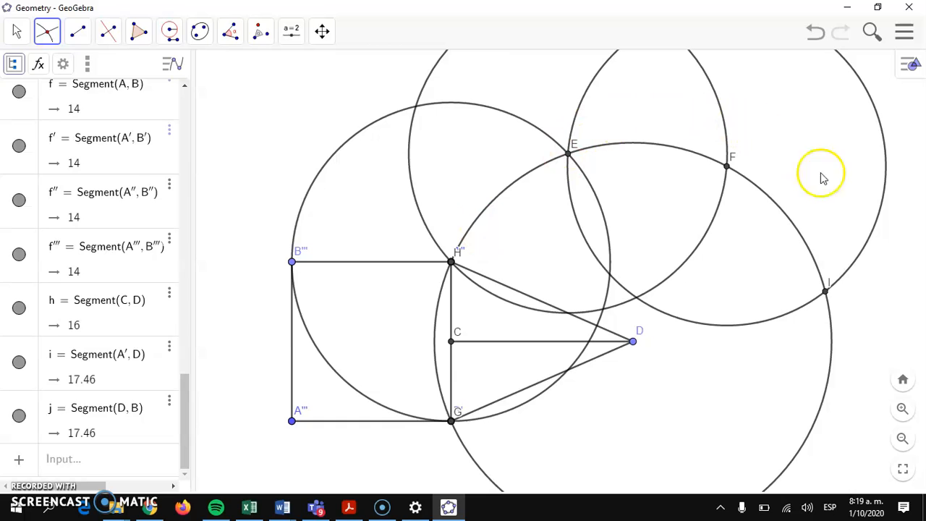
- Draw the 14-unit outer edges H″E, EF and FI of the new triangles
{"action": "left_click", "coordinate": [71, 34]}
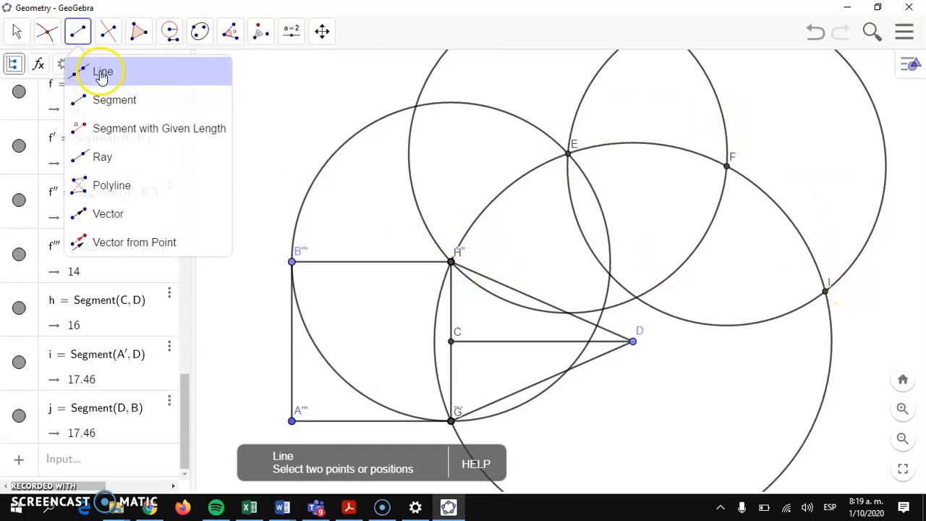
{"action": "left_click", "coordinate": [99, 102]}
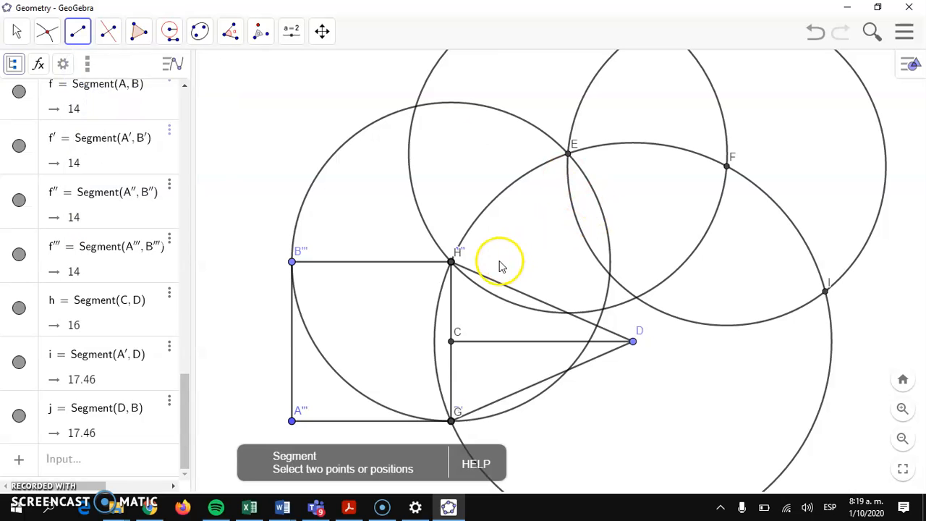
{"action": "left_click", "coordinate": [450, 262]}
{"action": "left_click", "coordinate": [566, 152]}
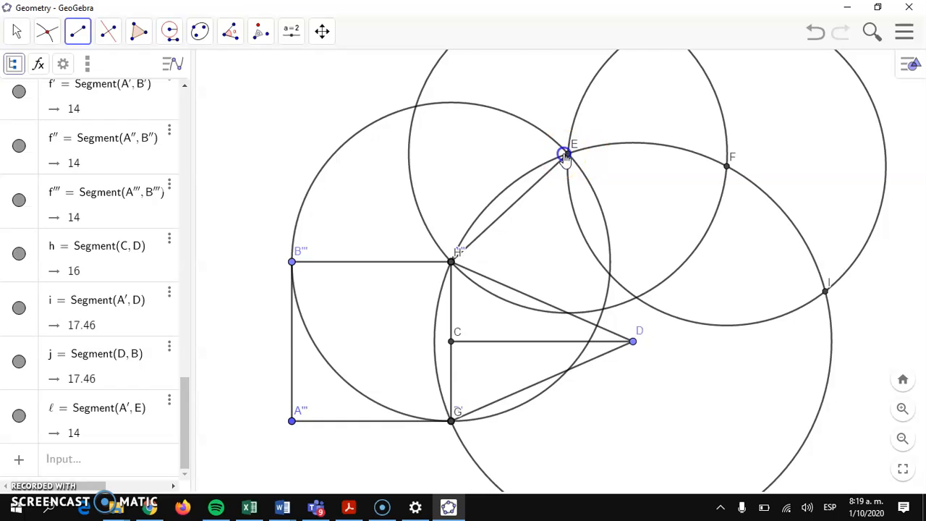
{"action": "left_click", "coordinate": [568, 153]}
{"action": "left_click", "coordinate": [726, 166]}
{"action": "left_click", "coordinate": [728, 165]}
{"action": "left_click", "coordinate": [824, 291]}
- Draw the 17.46-unit edges ID, DF and ED so the triangles meet at apex D
{"action": "left_click", "coordinate": [825, 291]}
{"action": "left_click", "coordinate": [633, 340]}
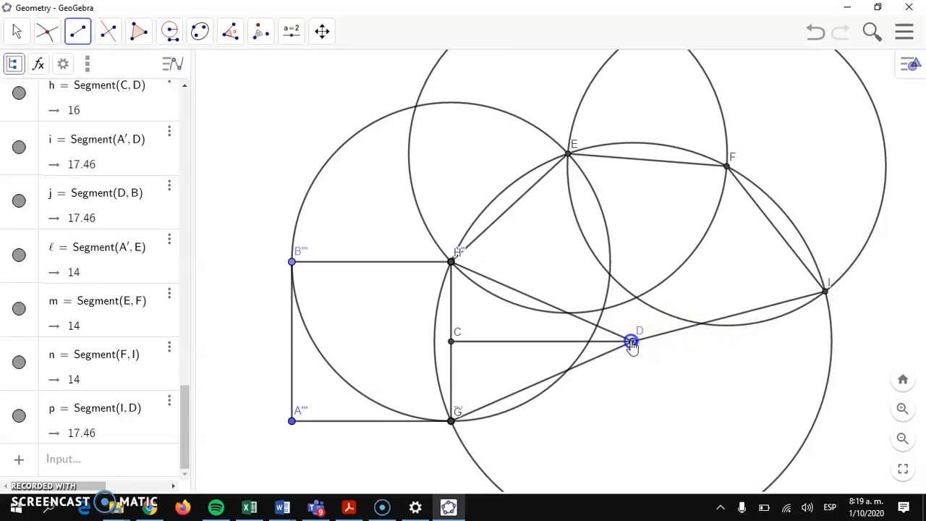
{"action": "left_click", "coordinate": [632, 342]}
{"action": "left_click", "coordinate": [726, 165]}
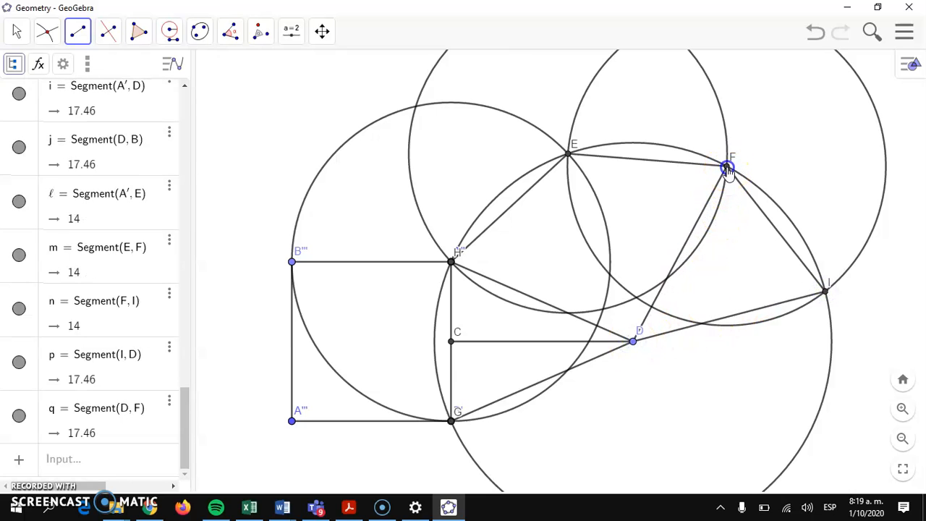
{"action": "left_click", "coordinate": [570, 155]}
{"action": "left_click", "coordinate": [633, 340]}
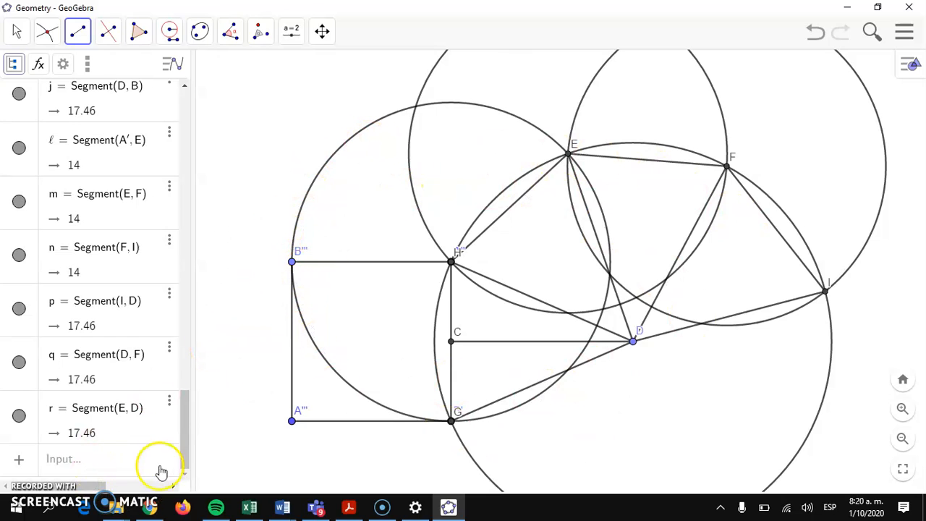
- Hide construction circles c, d, e and k from the Algebra view
{"action": "left_click_drag", "start_coordinate": [183, 433], "coordinate": [186, 112]}
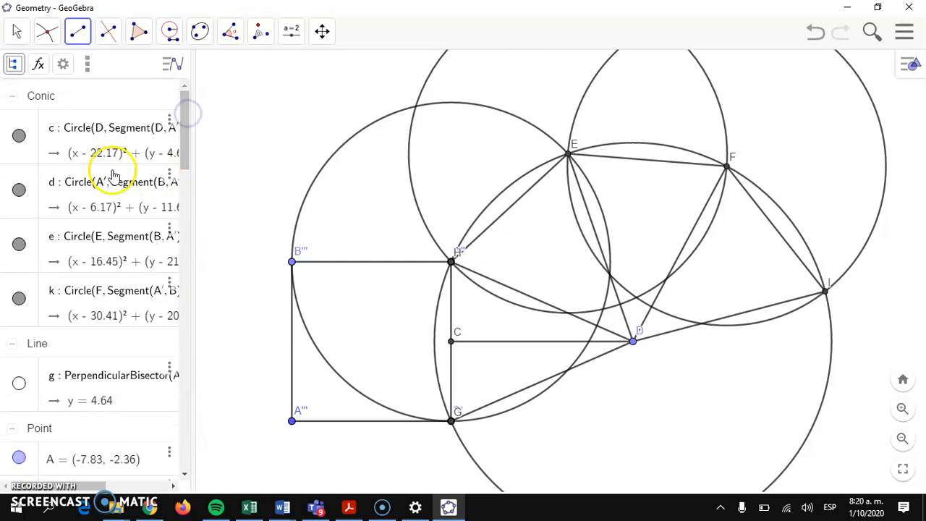
{"action": "left_click", "coordinate": [17, 136]}
{"action": "left_click", "coordinate": [18, 189]}
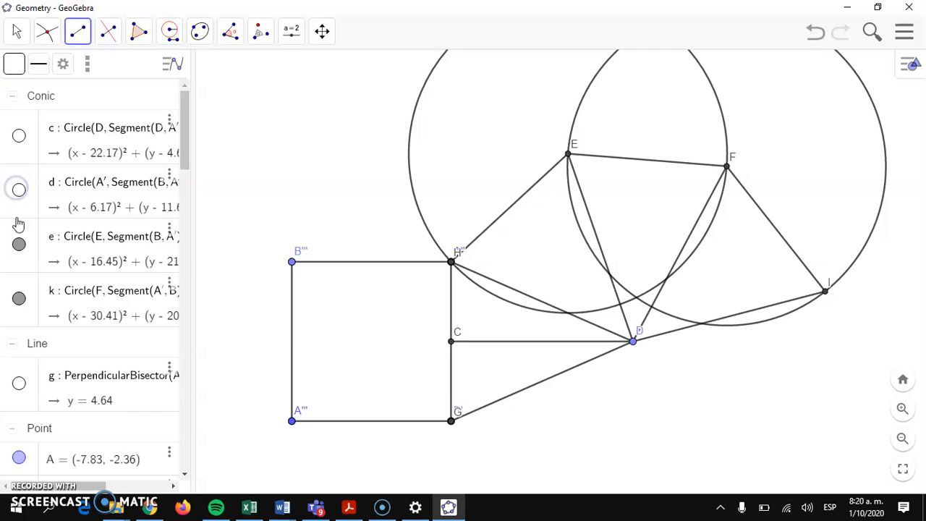
{"action": "left_click", "coordinate": [18, 242]}
{"action": "left_click", "coordinate": [19, 298]}
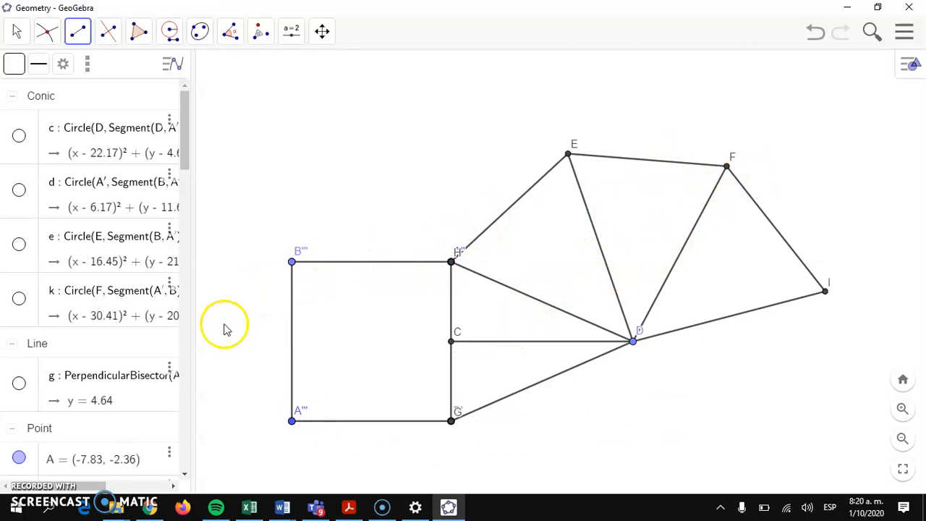
{"action": "left_click_drag", "start_coordinate": [182, 143], "coordinate": [187, 187]}
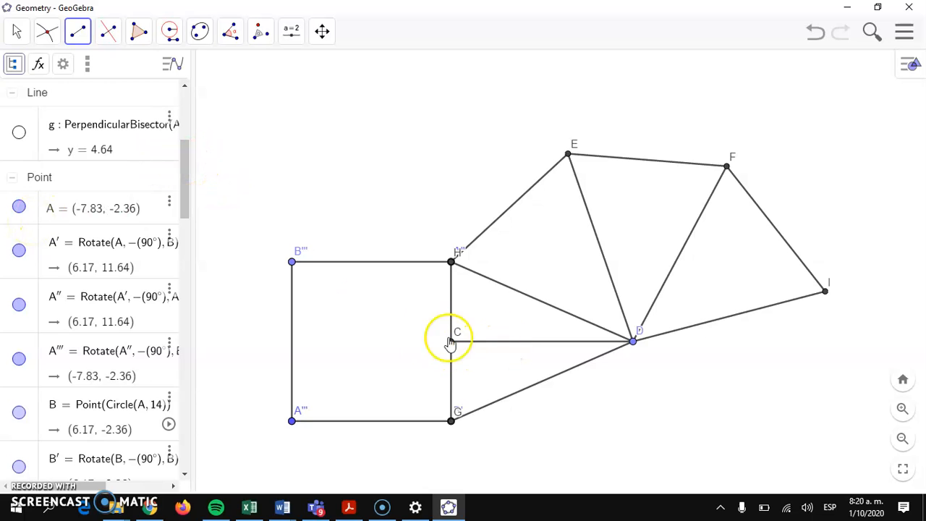
{"action": "left_click_drag", "start_coordinate": [190, 187], "coordinate": [196, 355]}
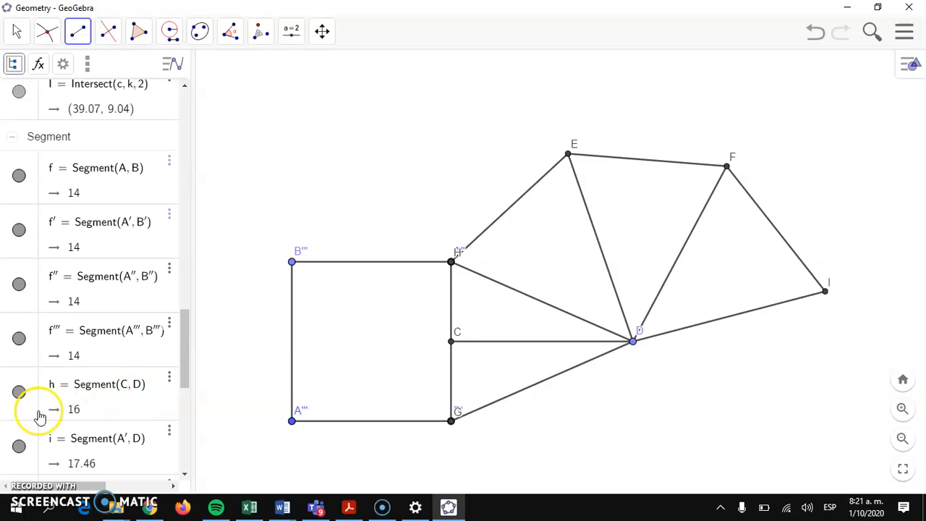
- Hide segment CD and points A, A′, A″, A‴, B and B′
{"action": "left_click", "coordinate": [20, 391]}
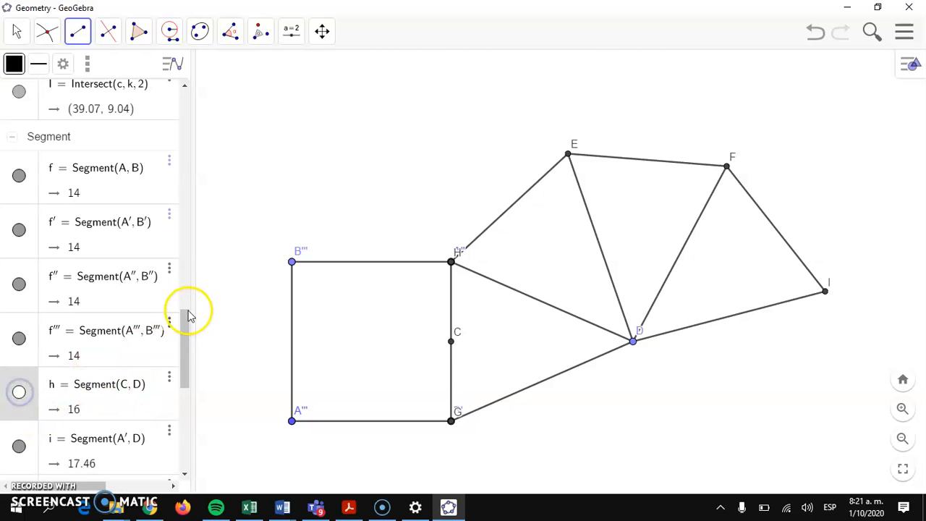
{"action": "left_click_drag", "start_coordinate": [187, 337], "coordinate": [201, 182]}
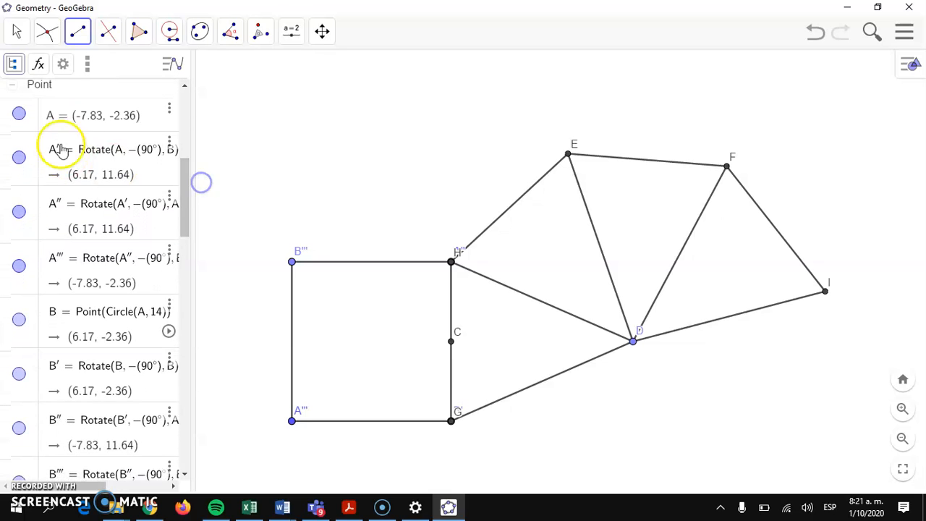
{"action": "left_click", "coordinate": [19, 116]}
{"action": "left_click", "coordinate": [17, 116]}
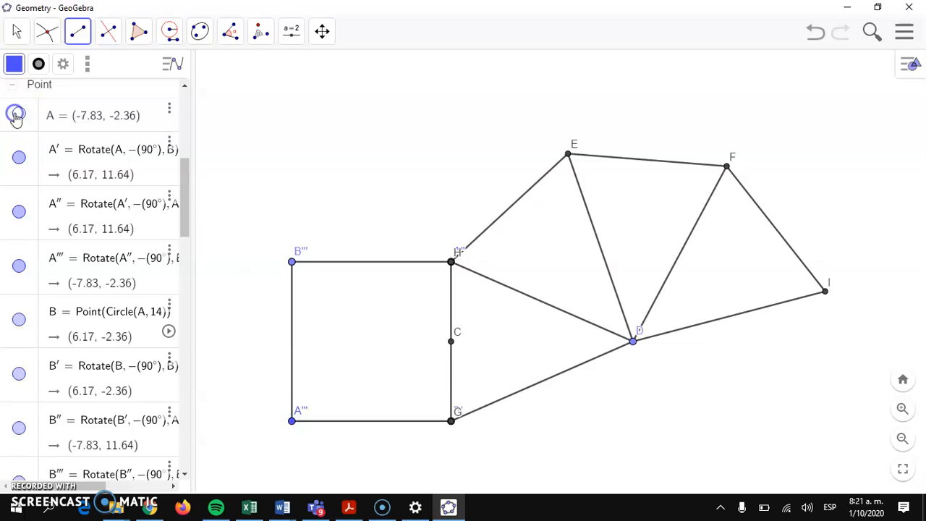
{"action": "left_click", "coordinate": [32, 185]}
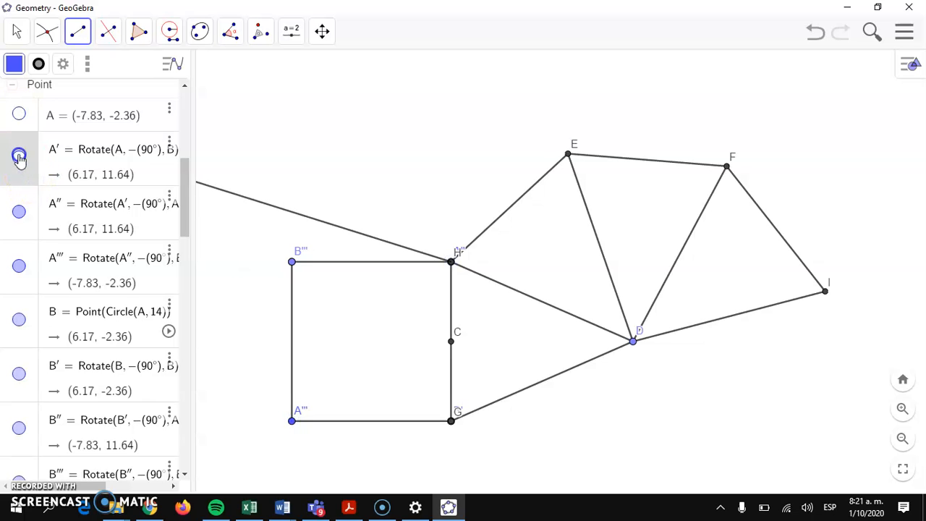
{"action": "left_click", "coordinate": [19, 156]}
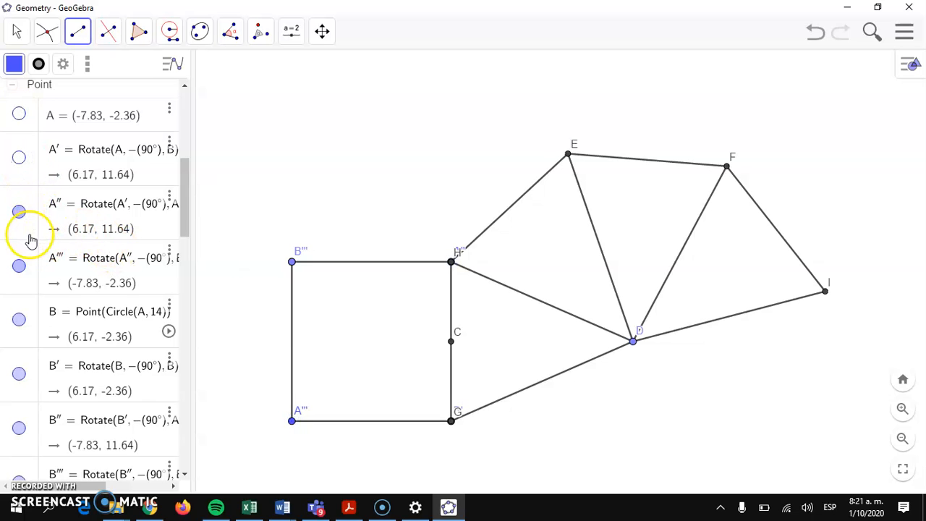
{"action": "left_click", "coordinate": [32, 238]}
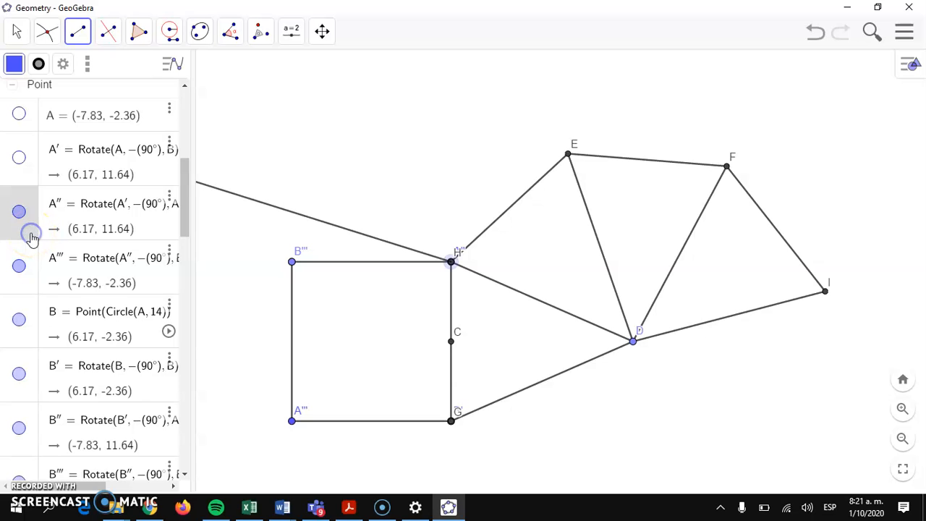
{"action": "left_click", "coordinate": [19, 213]}
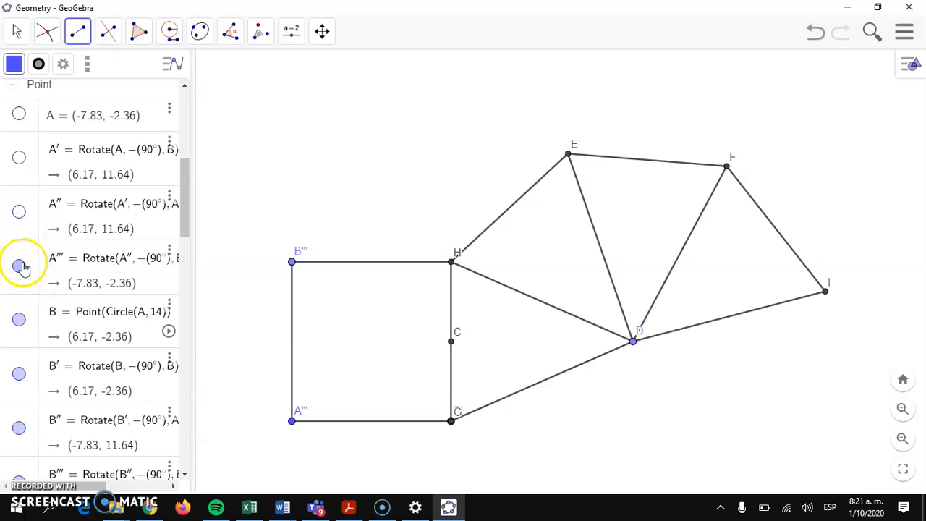
{"action": "left_click", "coordinate": [32, 292]}
{"action": "left_click", "coordinate": [19, 267]}
{"action": "left_click", "coordinate": [31, 333]}
{"action": "left_click", "coordinate": [23, 319]}
{"action": "left_click", "coordinate": [19, 374]}
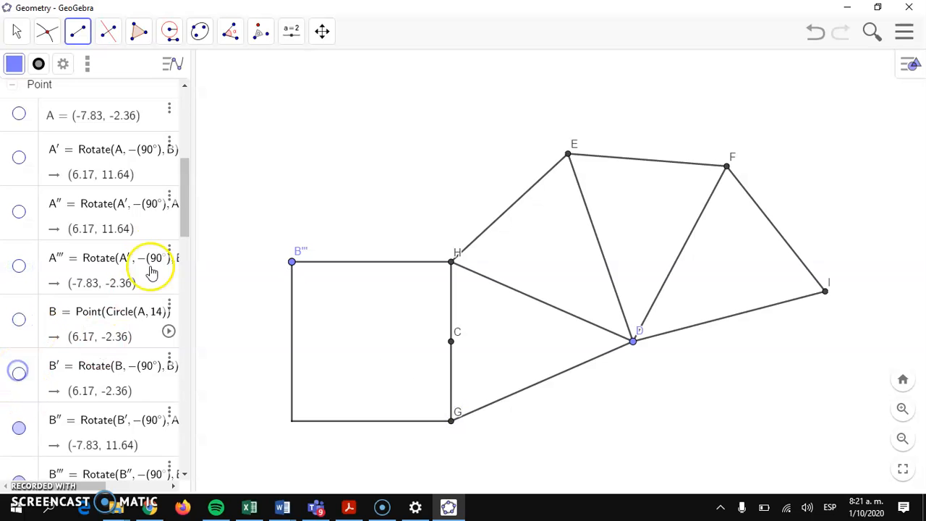
{"action": "left_click_drag", "start_coordinate": [186, 201], "coordinate": [183, 248]}
- Hide points B″, B‴, C, D, E, F, G and H, keeping point I visible
{"action": "left_click", "coordinate": [31, 195]}
{"action": "left_click", "coordinate": [21, 175]}
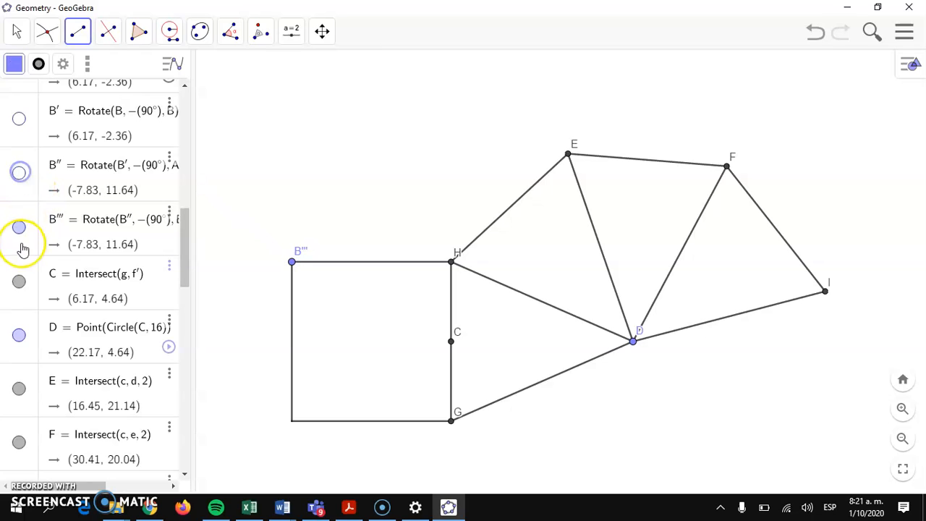
{"action": "left_click", "coordinate": [19, 227]}
{"action": "left_click", "coordinate": [19, 281]}
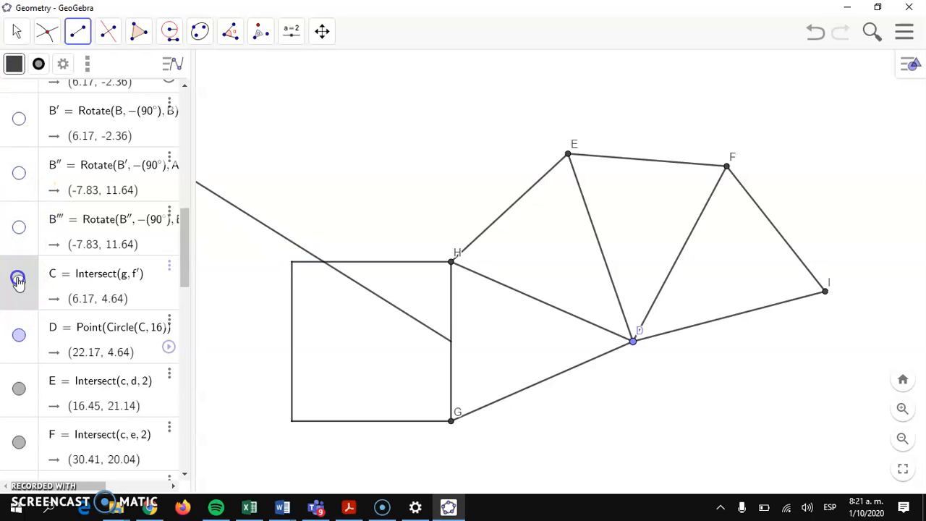
{"action": "left_click", "coordinate": [20, 336]}
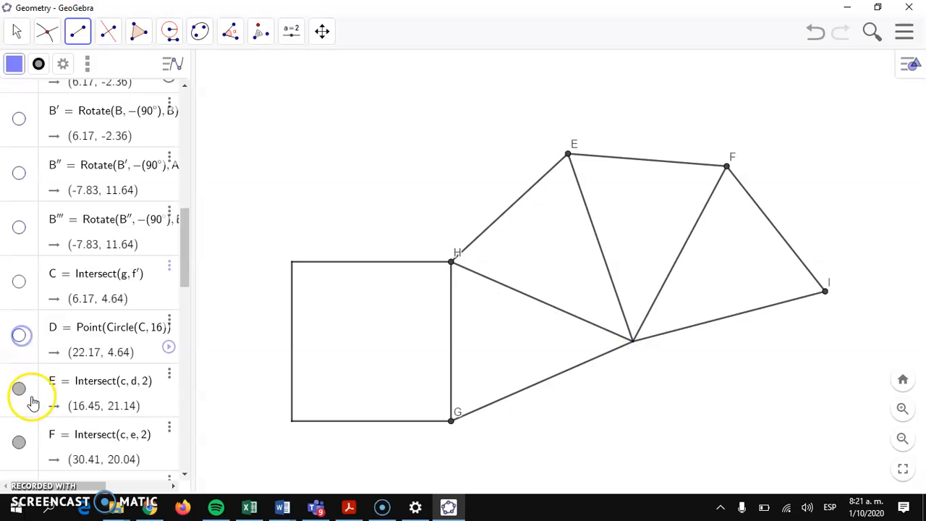
{"action": "left_click", "coordinate": [19, 389]}
{"action": "left_click_drag", "start_coordinate": [188, 249], "coordinate": [191, 289]}
{"action": "left_click", "coordinate": [18, 214]}
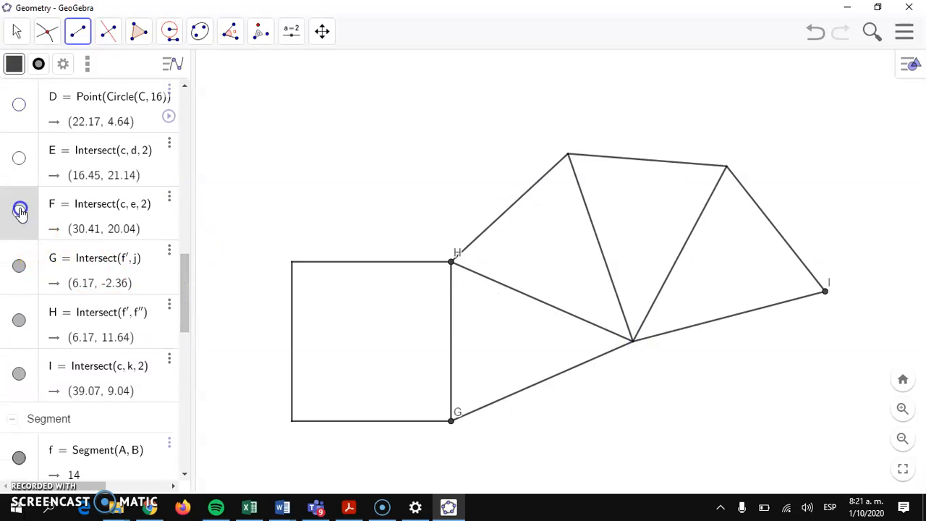
{"action": "left_click", "coordinate": [21, 268]}
{"action": "left_click", "coordinate": [22, 320]}
{"action": "left_click", "coordinate": [22, 375]}
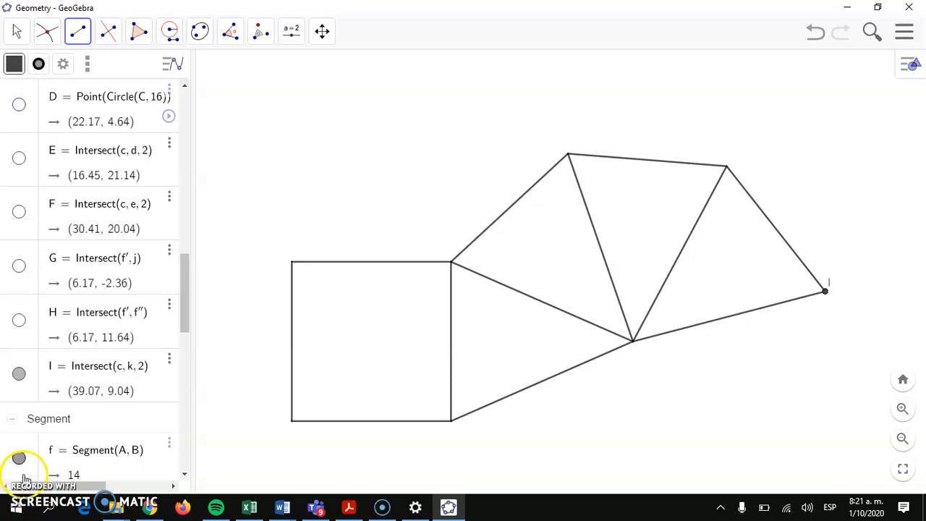
{"action": "left_click", "coordinate": [18, 373]}
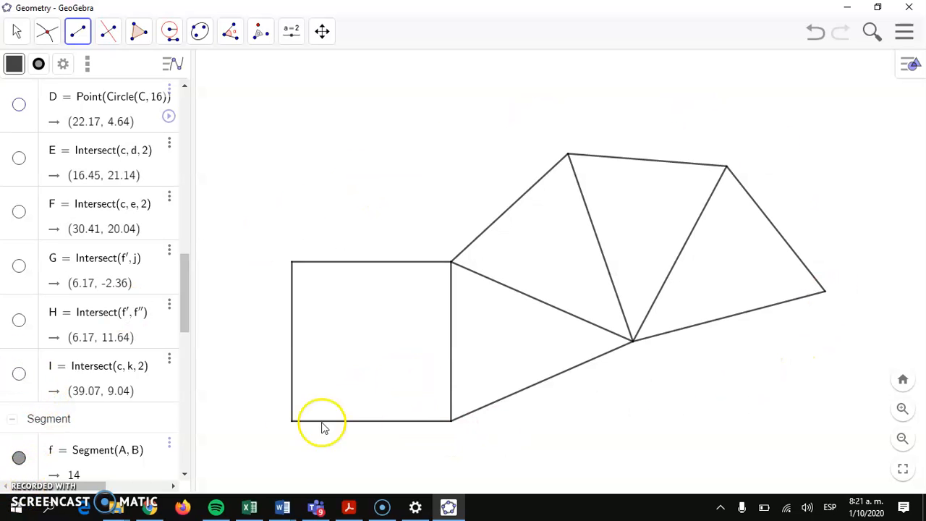
{"action": "key", "text": "ctrl+z"}
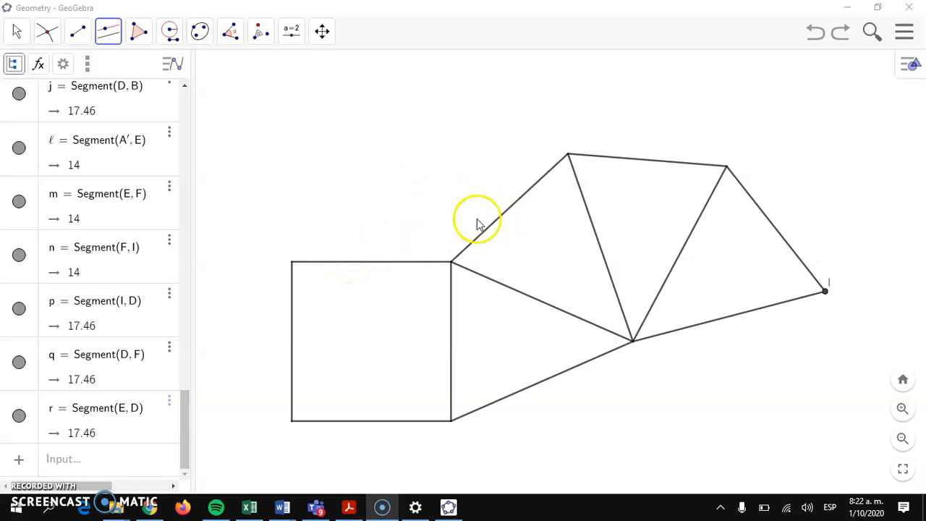
- Draw a line through new point J parallel to the first triangle's slanted edge ℓ
{"action": "left_click", "coordinate": [19, 28]}
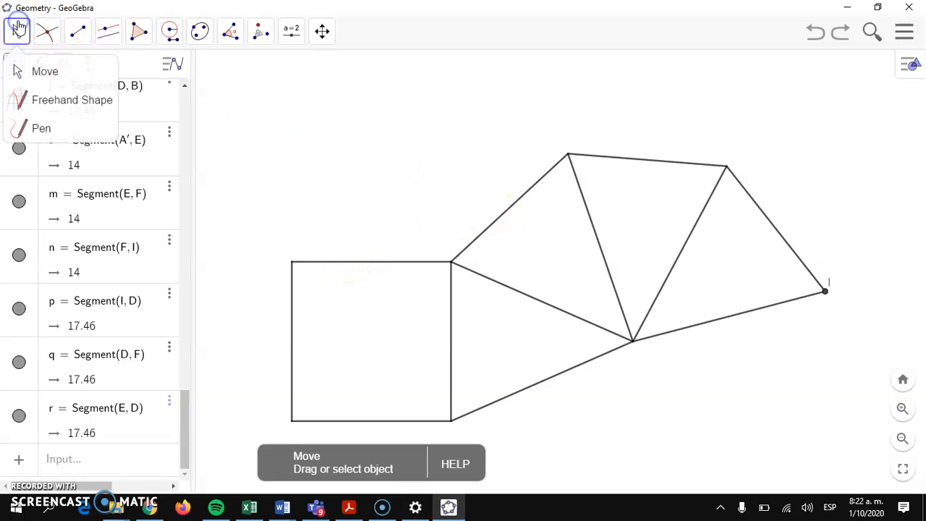
{"action": "left_click", "coordinate": [22, 67]}
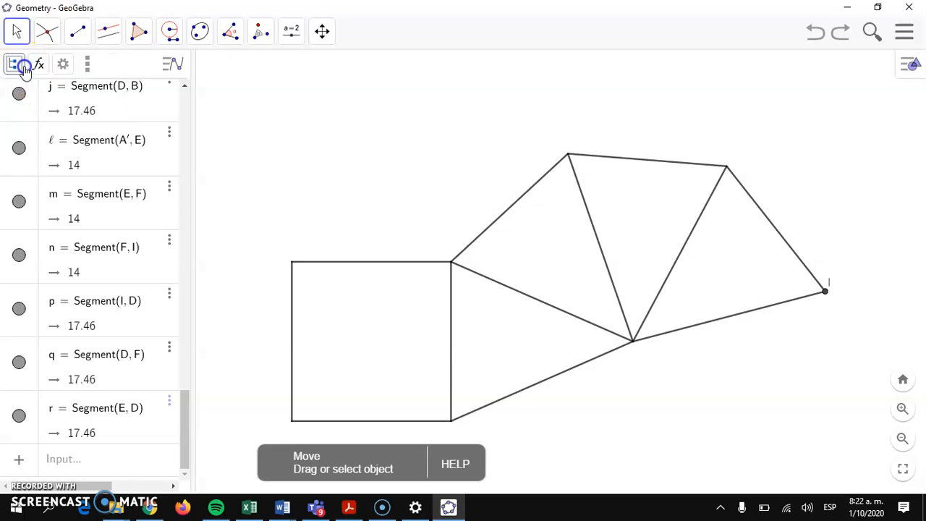
{"action": "left_click", "coordinate": [506, 214]}
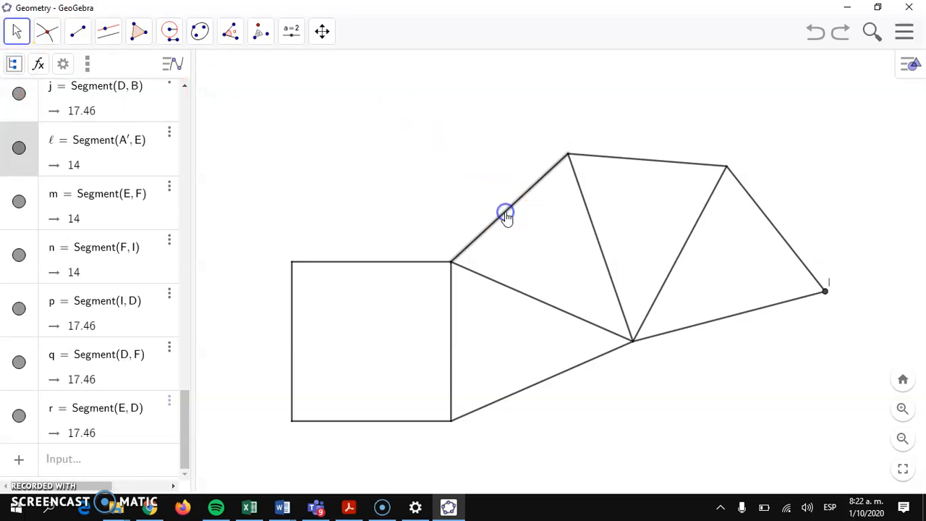
{"action": "left_click", "coordinate": [107, 31]}
{"action": "left_click", "coordinate": [154, 100]}
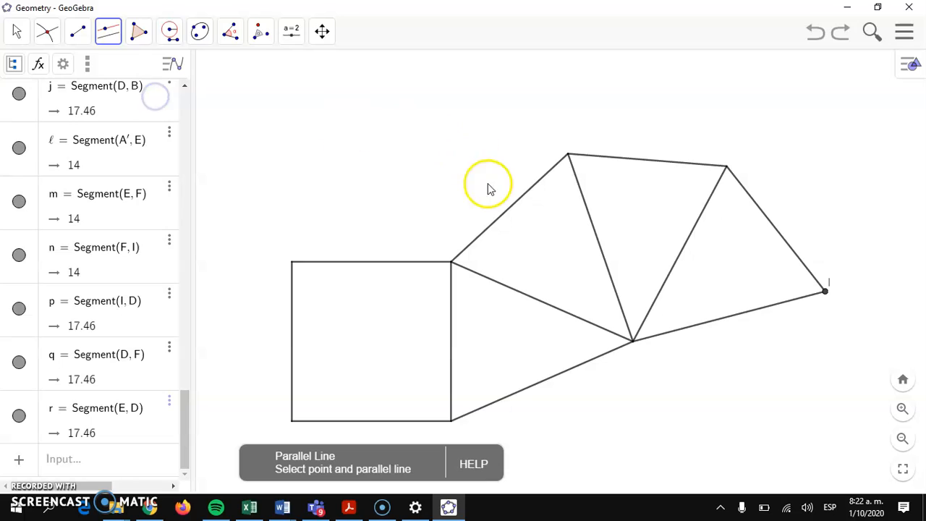
{"action": "left_click", "coordinate": [511, 212]}
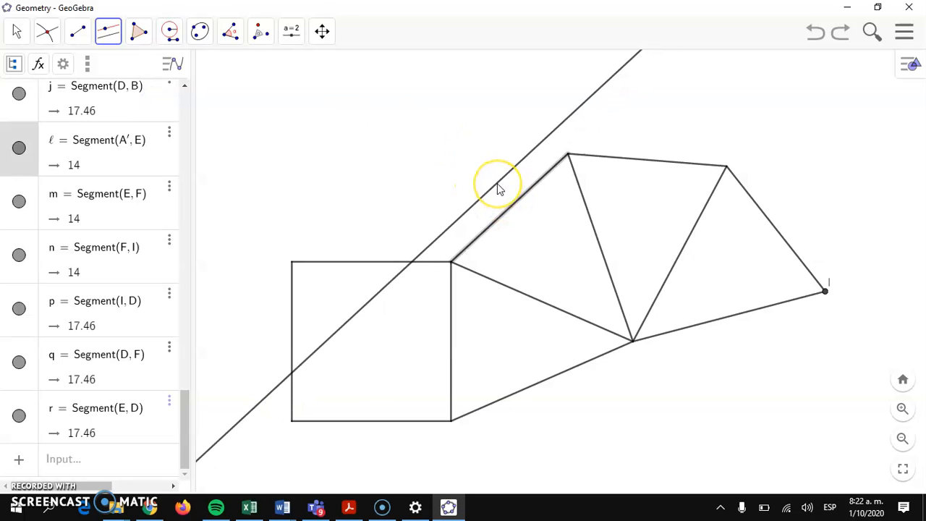
{"action": "left_click", "coordinate": [496, 183]}
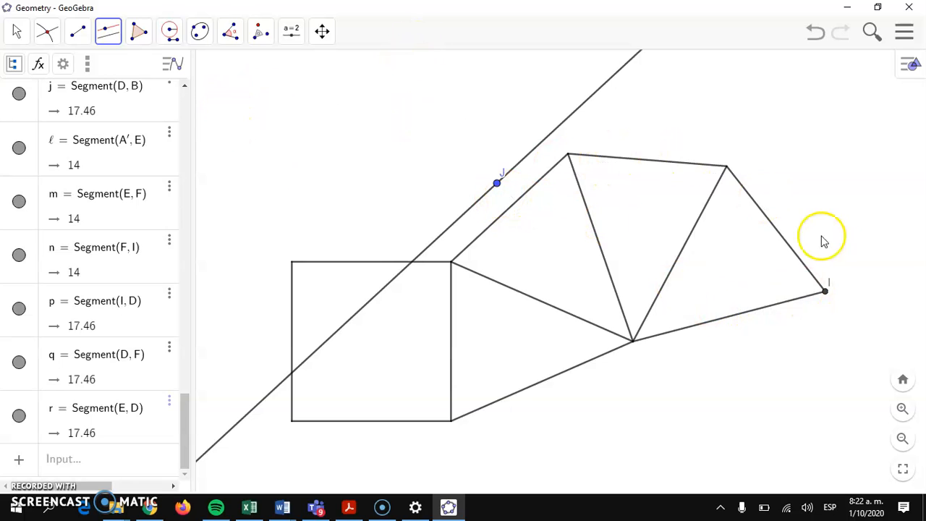
- Add parallel lines through K, L and M alongside edges EF, FI and ID
{"action": "left_click", "coordinate": [645, 166]}
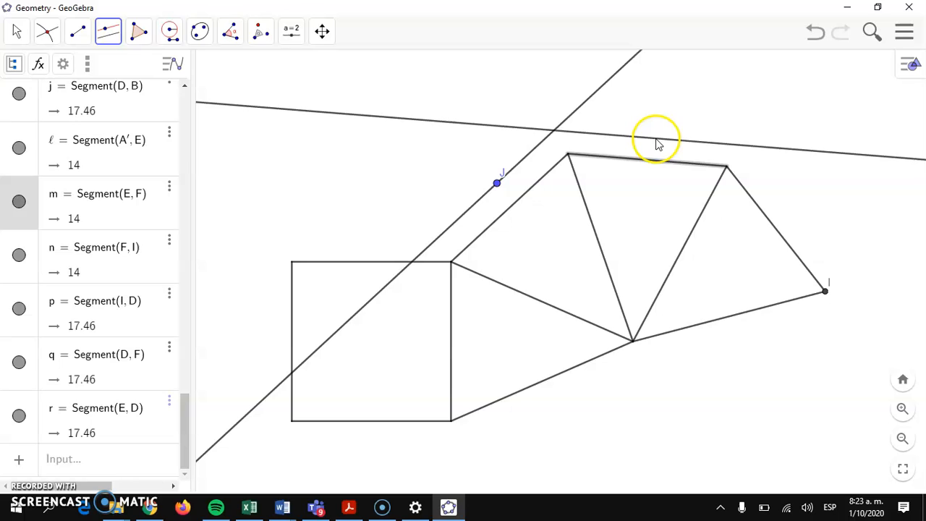
{"action": "left_click", "coordinate": [656, 138]}
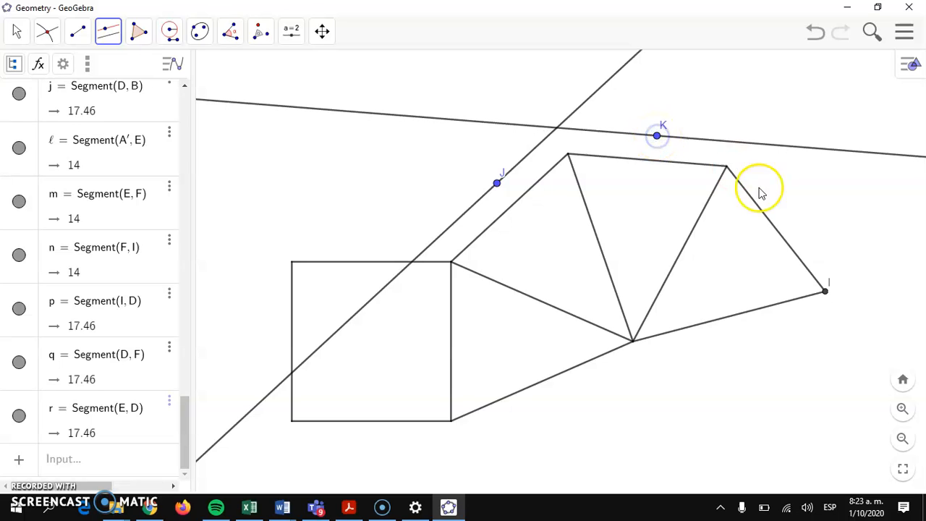
{"action": "left_click", "coordinate": [779, 241]}
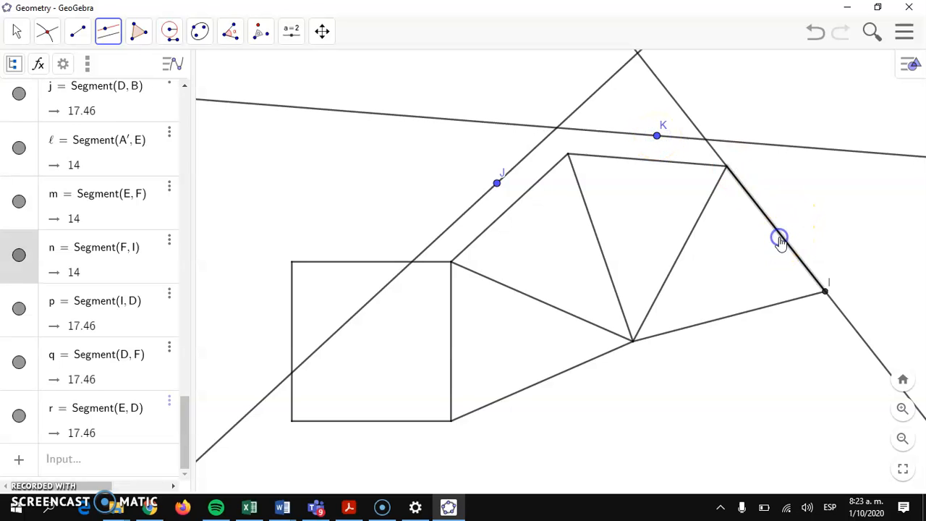
{"action": "left_click_drag", "start_coordinate": [781, 242], "coordinate": [803, 219]}
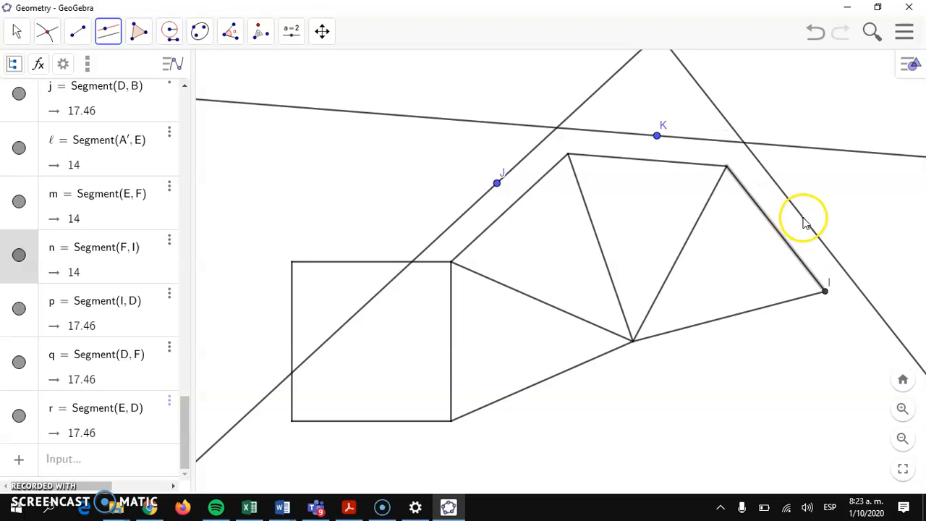
{"action": "left_click", "coordinate": [804, 215]}
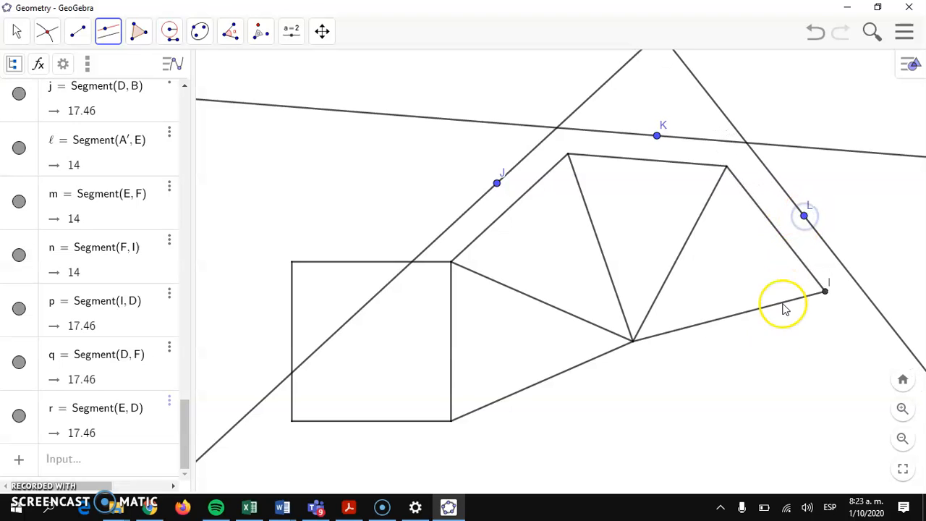
{"action": "left_click", "coordinate": [751, 313]}
{"action": "left_click_drag", "start_coordinate": [750, 312], "coordinate": [753, 343]}
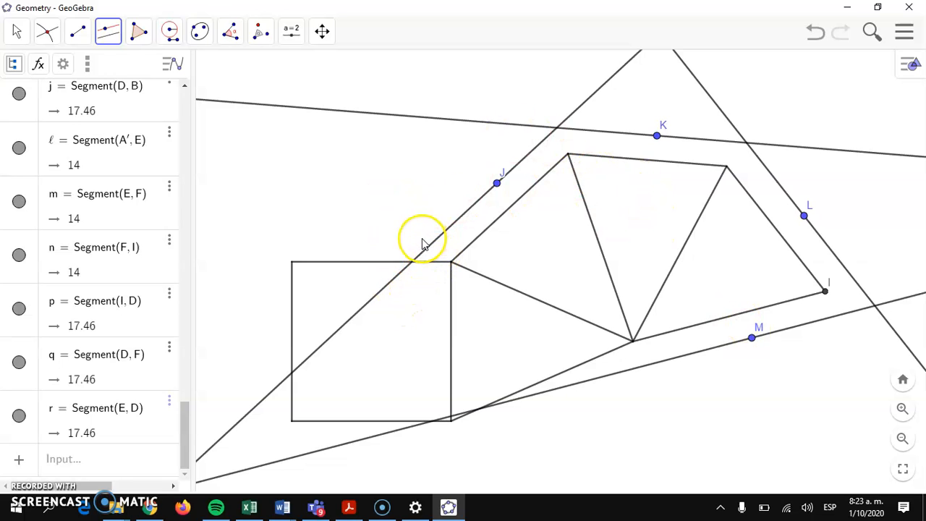
- Draw tab outline segments through N, O, Q, R, S and T, joining the parallels to the net
{"action": "left_click", "coordinate": [77, 36]}
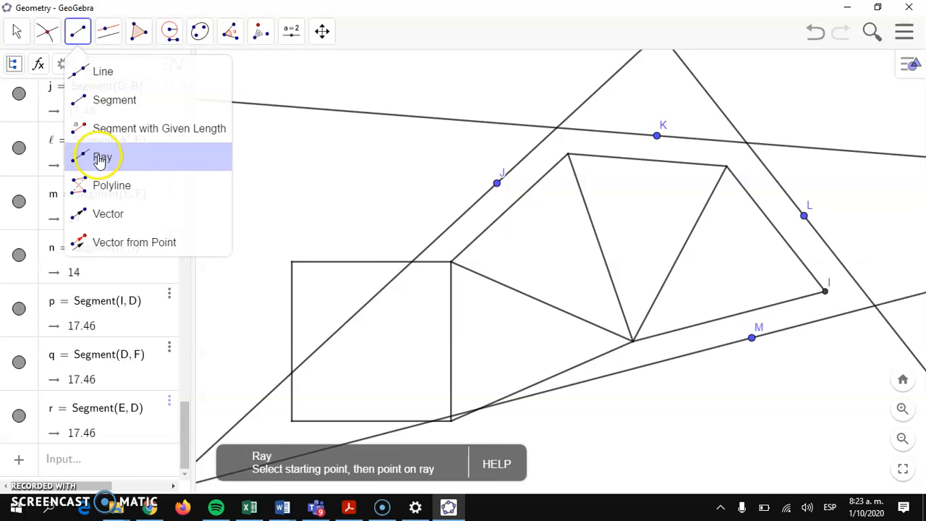
{"action": "left_click", "coordinate": [101, 102]}
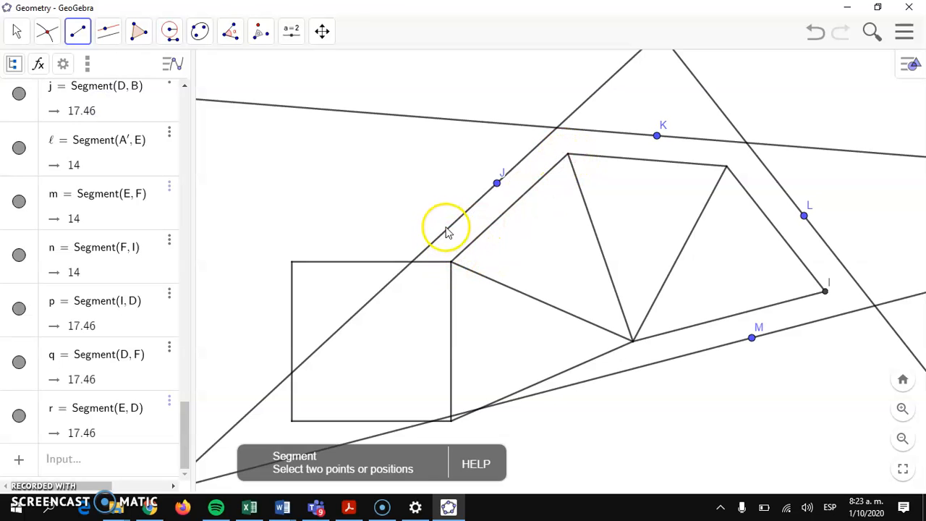
{"action": "left_click_drag", "start_coordinate": [448, 230], "coordinate": [539, 152]}
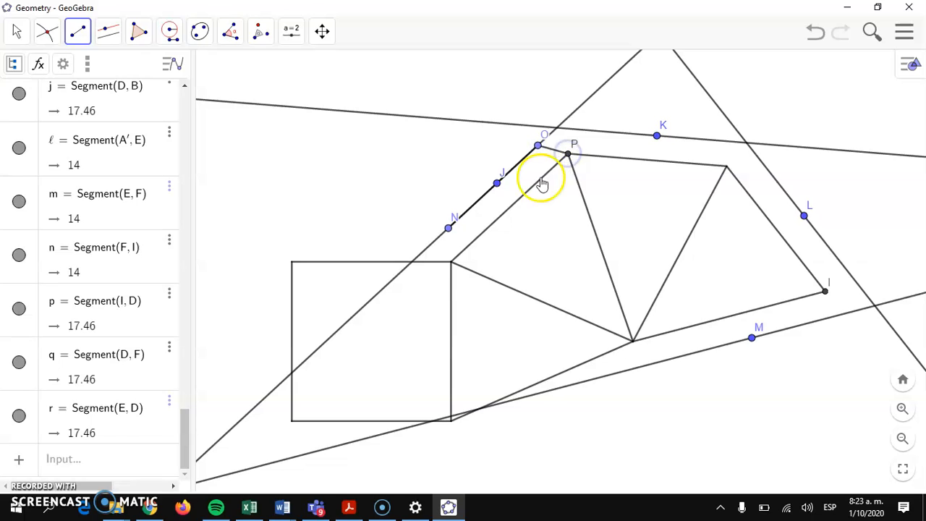
{"action": "left_click", "coordinate": [449, 262]}
{"action": "left_click_drag", "start_coordinate": [444, 238], "coordinate": [447, 228]}
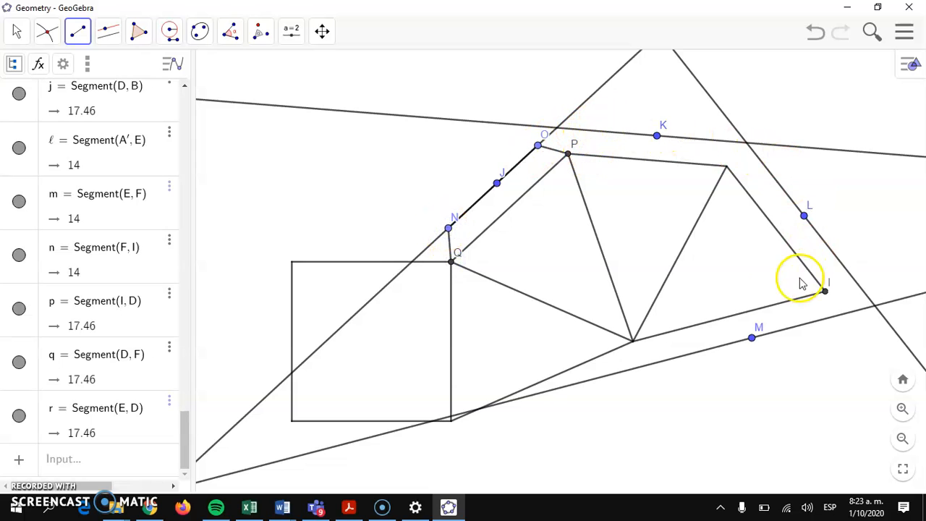
{"action": "left_click", "coordinate": [592, 131]}
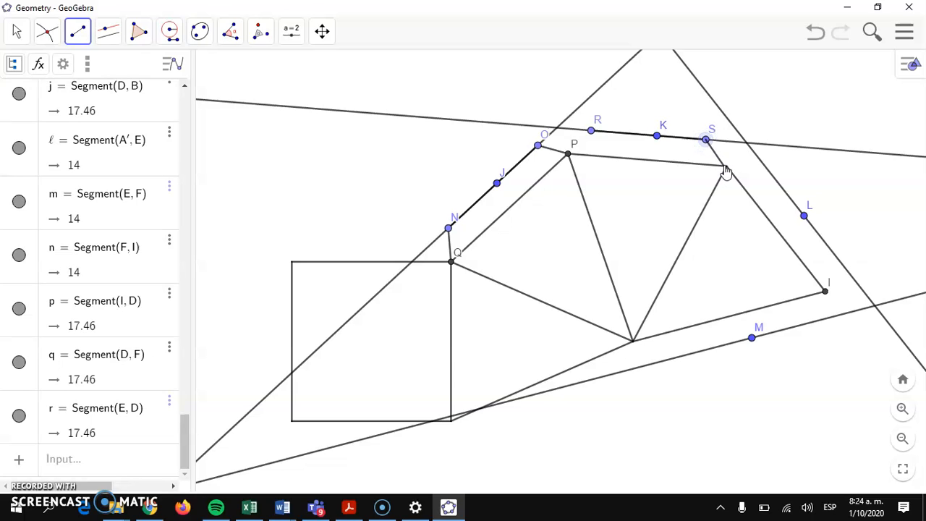
{"action": "left_click", "coordinate": [725, 168]}
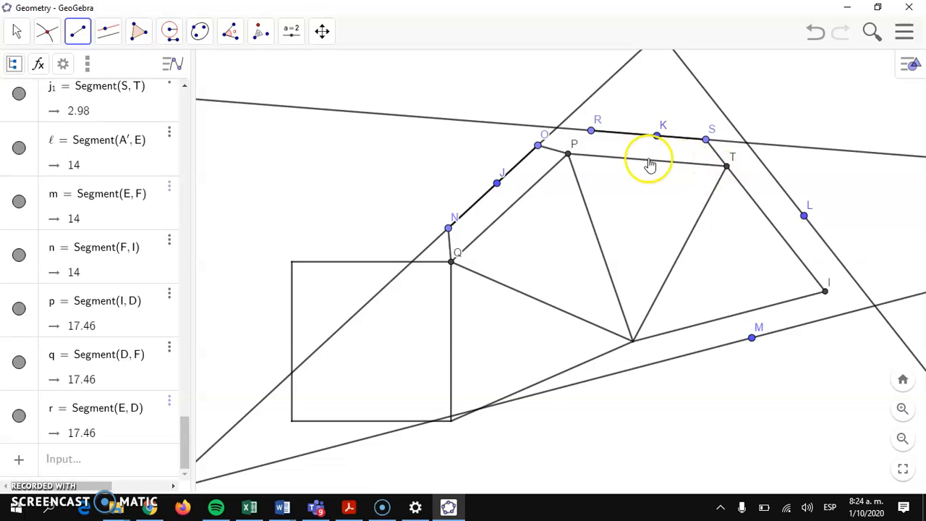
{"action": "left_click", "coordinate": [591, 131]}
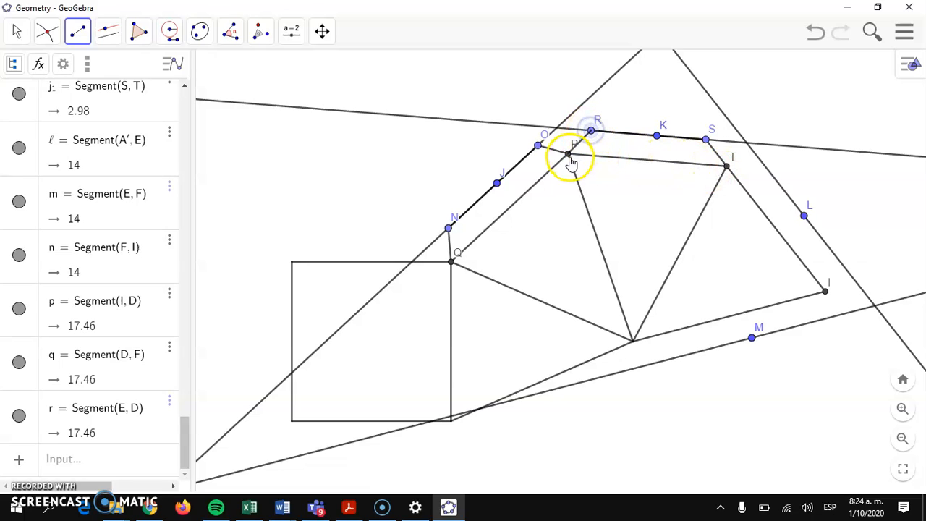
{"action": "left_click", "coordinate": [569, 155]}
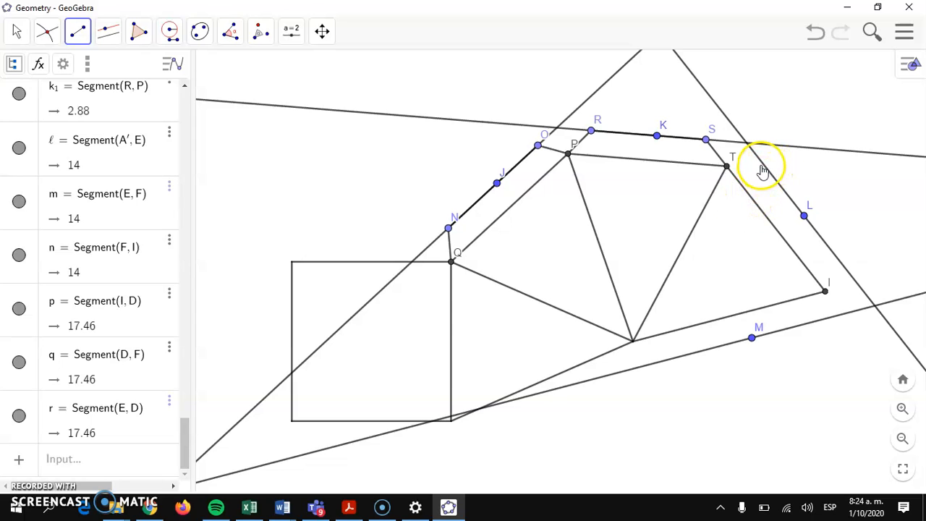
- Draw the remaining tab edges through U and V, then W–Z, Z–A₁ and I–W
{"action": "left_click_drag", "start_coordinate": [759, 164], "coordinate": [831, 251]}
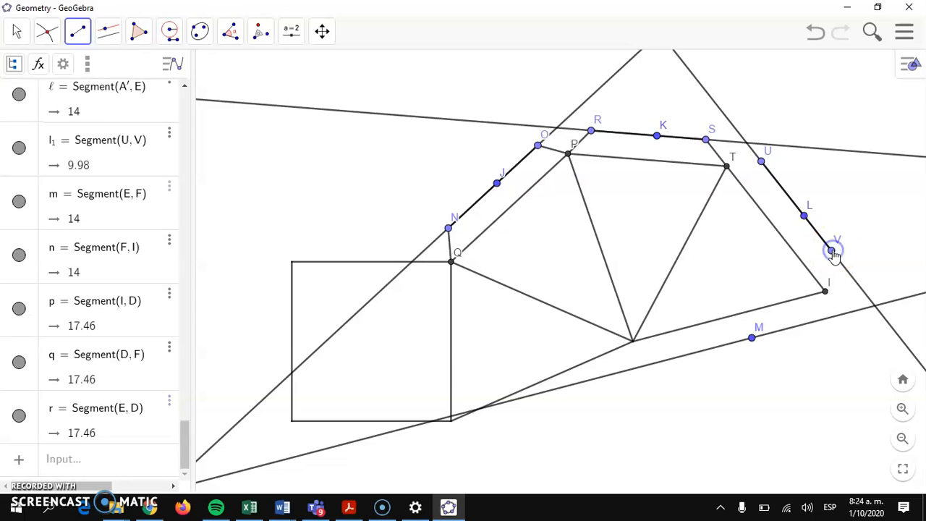
{"action": "left_click", "coordinate": [825, 292]}
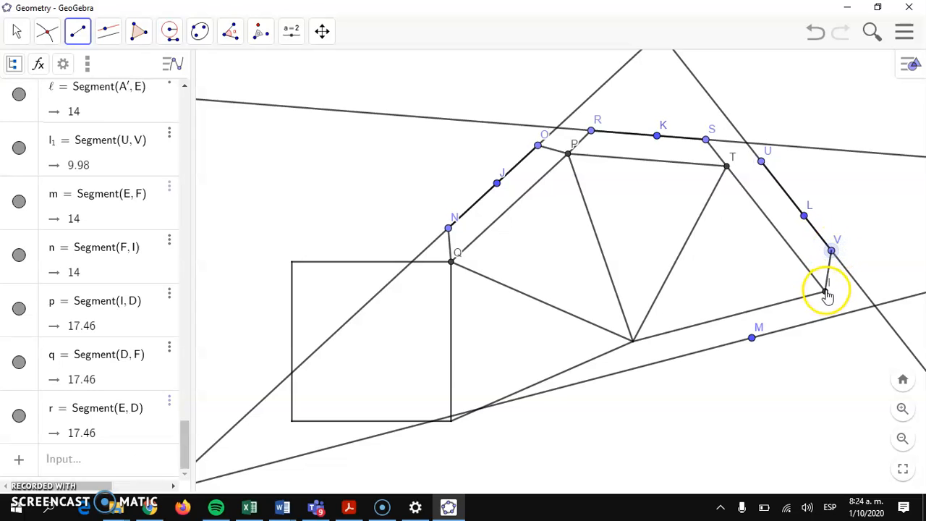
{"action": "left_click", "coordinate": [758, 162]}
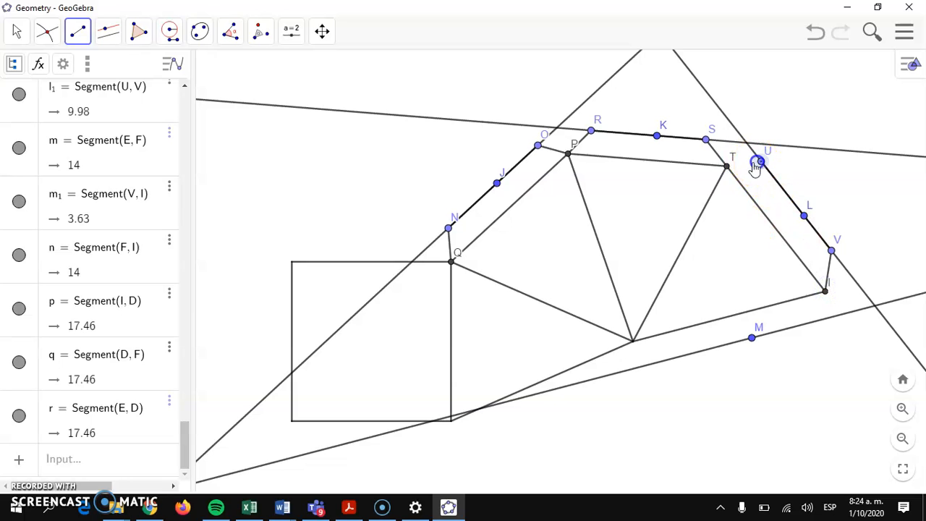
{"action": "left_click", "coordinate": [725, 169]}
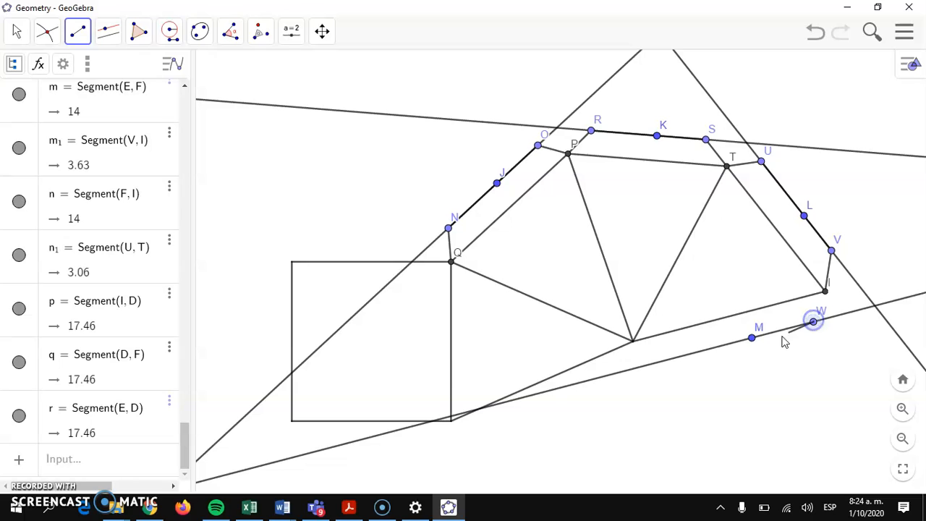
{"action": "left_click", "coordinate": [661, 363]}
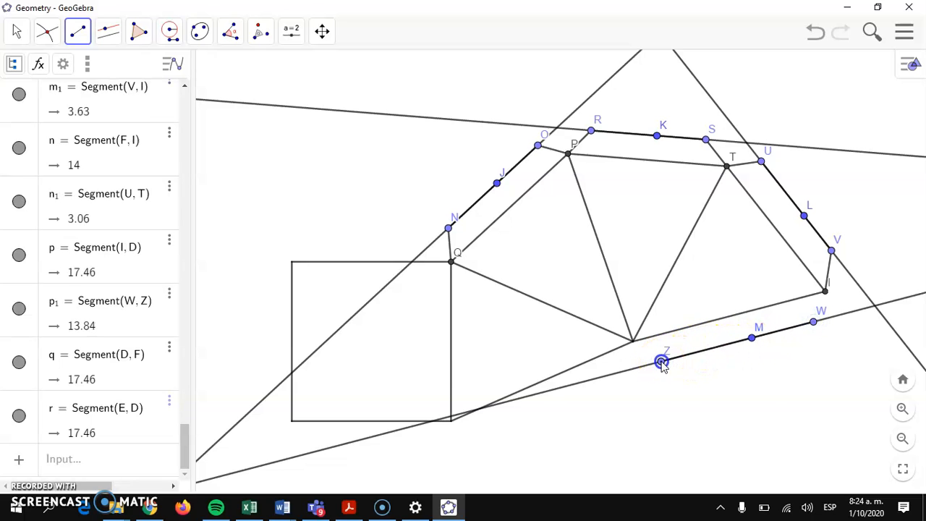
{"action": "left_click", "coordinate": [633, 343]}
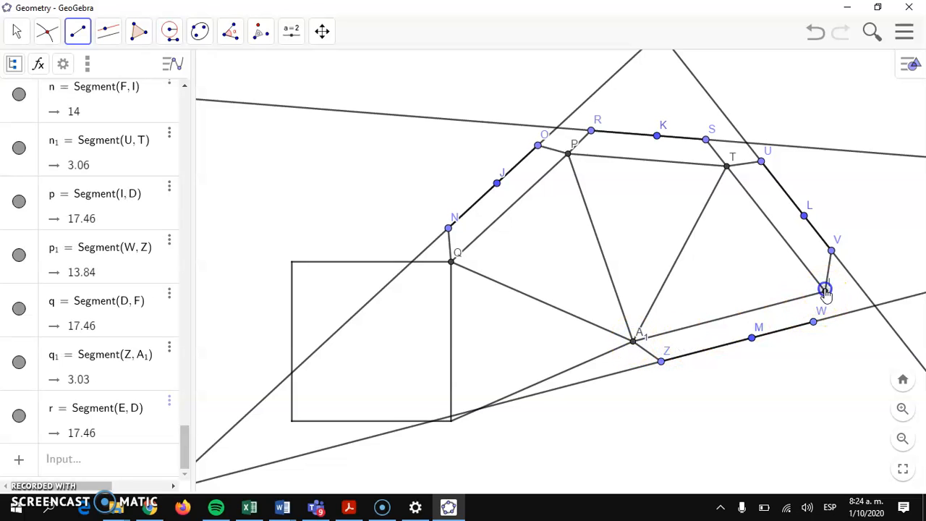
{"action": "left_click", "coordinate": [814, 322]}
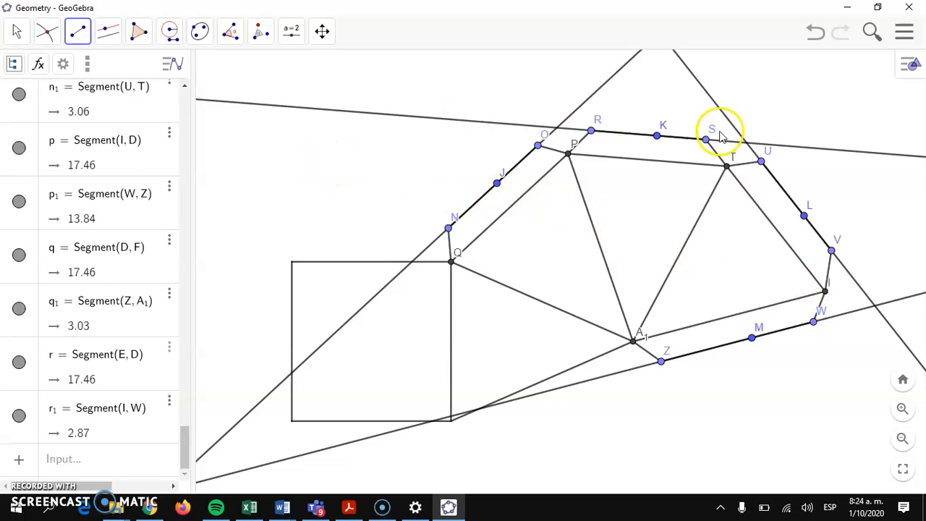
{"action": "left_click", "coordinate": [185, 431]}
{"action": "left_click_drag", "start_coordinate": [185, 431], "coordinate": [186, 130]}
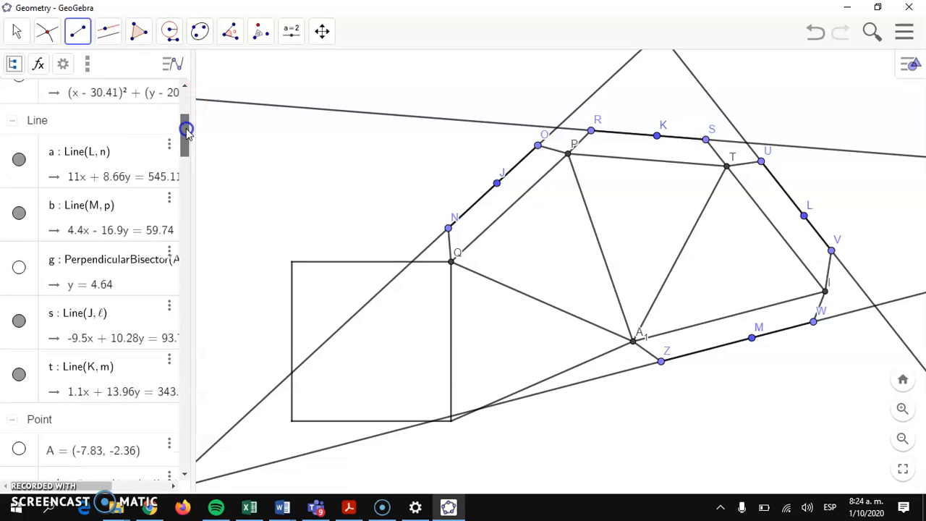
- Hide helper lines a, b, s and t
{"action": "left_click", "coordinate": [12, 158]}
{"action": "left_click", "coordinate": [18, 159]}
{"action": "left_click", "coordinate": [19, 212]}
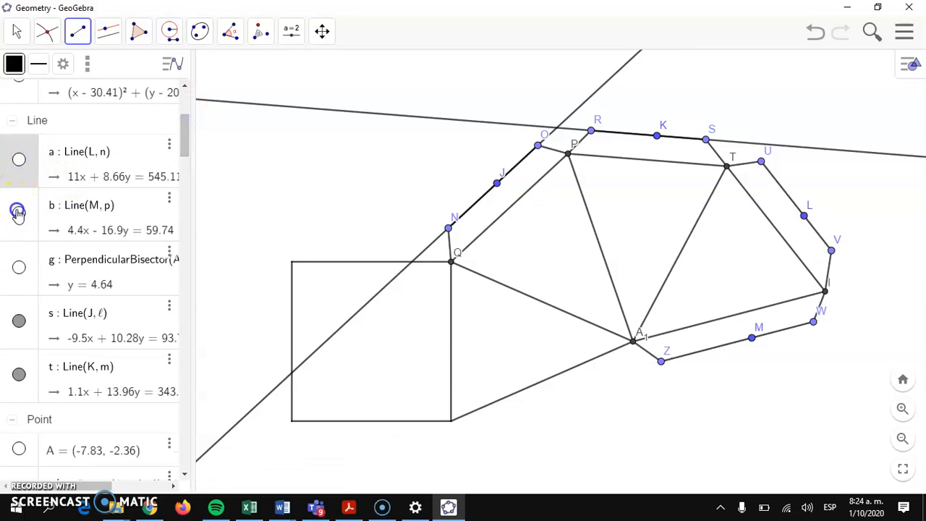
{"action": "left_click", "coordinate": [21, 320]}
{"action": "left_click", "coordinate": [18, 373]}
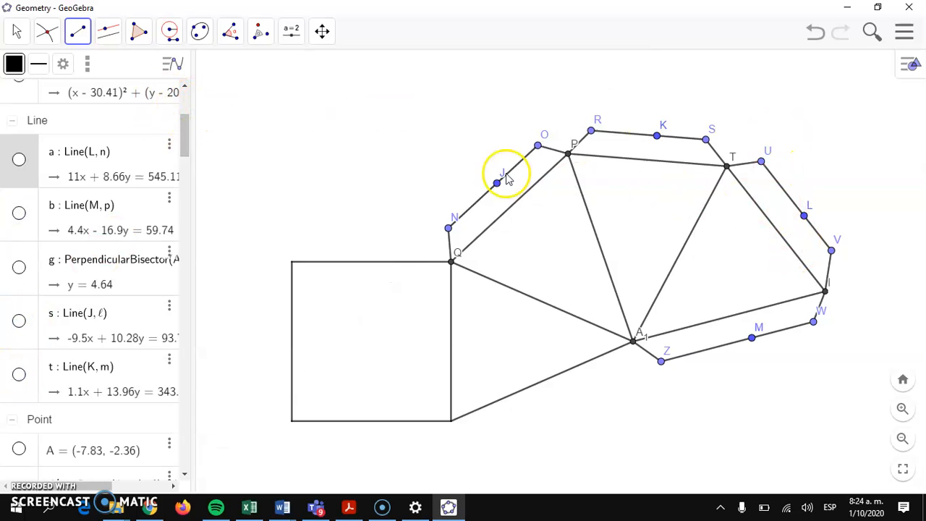
{"action": "left_click_drag", "start_coordinate": [189, 140], "coordinate": [192, 171]}
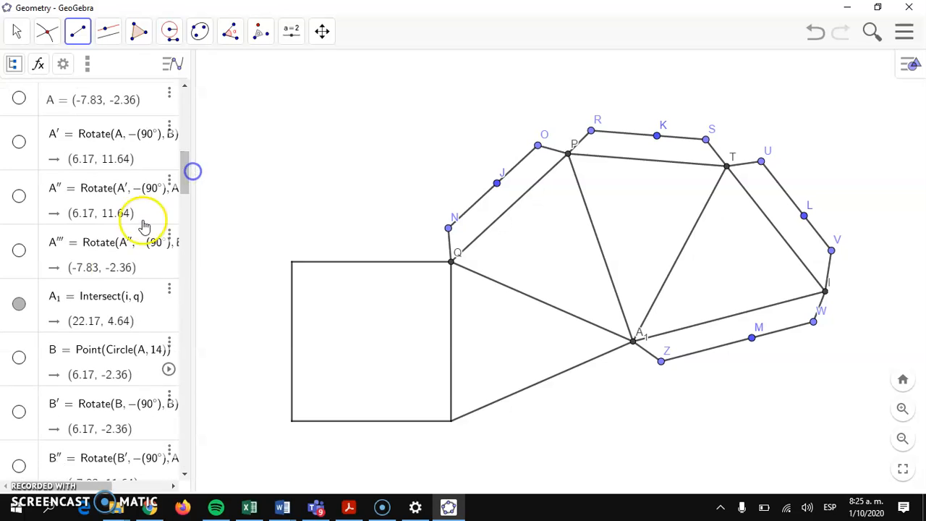
- Hide points A₁, I, J, K, L, M and N
{"action": "left_click", "coordinate": [33, 325]}
{"action": "left_click", "coordinate": [19, 304]}
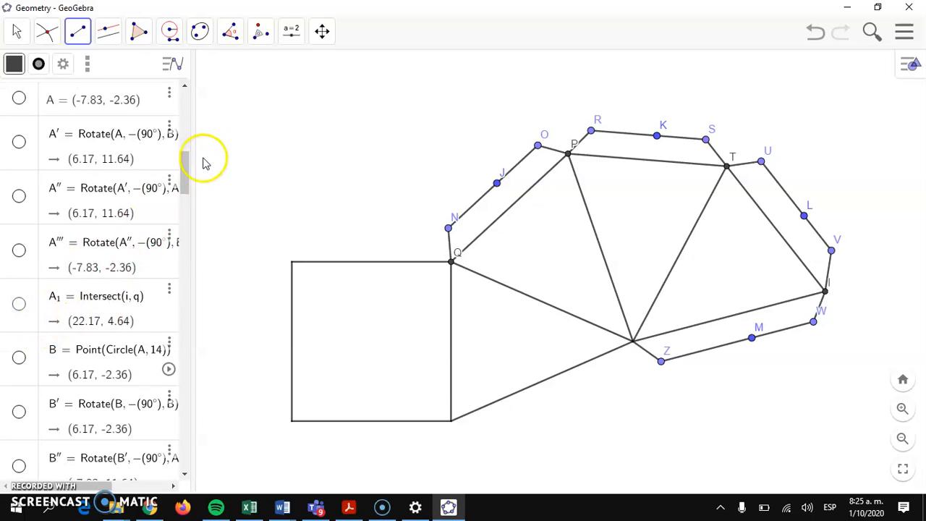
{"action": "left_click_drag", "start_coordinate": [188, 174], "coordinate": [176, 250]}
{"action": "left_click", "coordinate": [33, 183]}
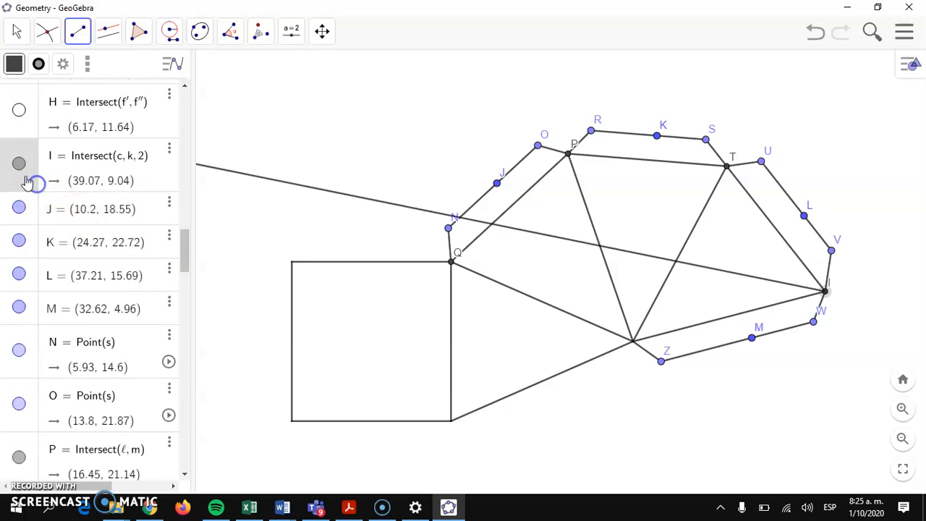
{"action": "left_click", "coordinate": [20, 166]}
{"action": "left_click", "coordinate": [19, 207]}
{"action": "left_click", "coordinate": [20, 241]}
{"action": "left_click", "coordinate": [20, 272]}
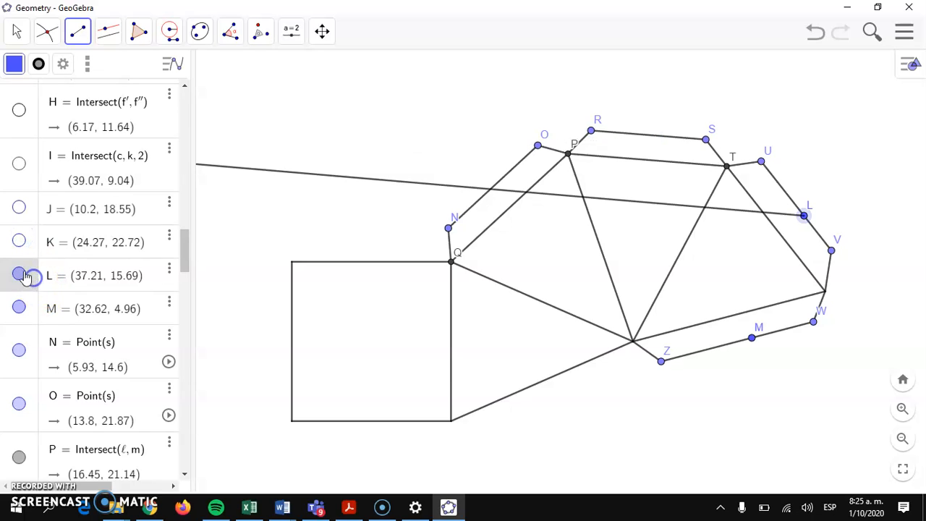
{"action": "left_click", "coordinate": [21, 307]}
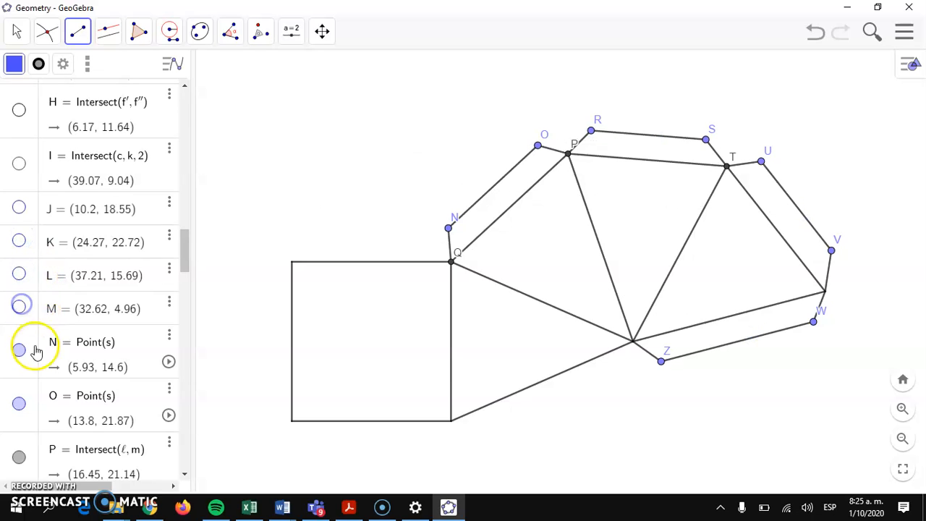
{"action": "left_click", "coordinate": [20, 351]}
{"action": "left_click_drag", "start_coordinate": [186, 253], "coordinate": [185, 284]}
- Hide tab points O, P, Q, R, S, T, U, V, W and Z
{"action": "left_click", "coordinate": [18, 160]}
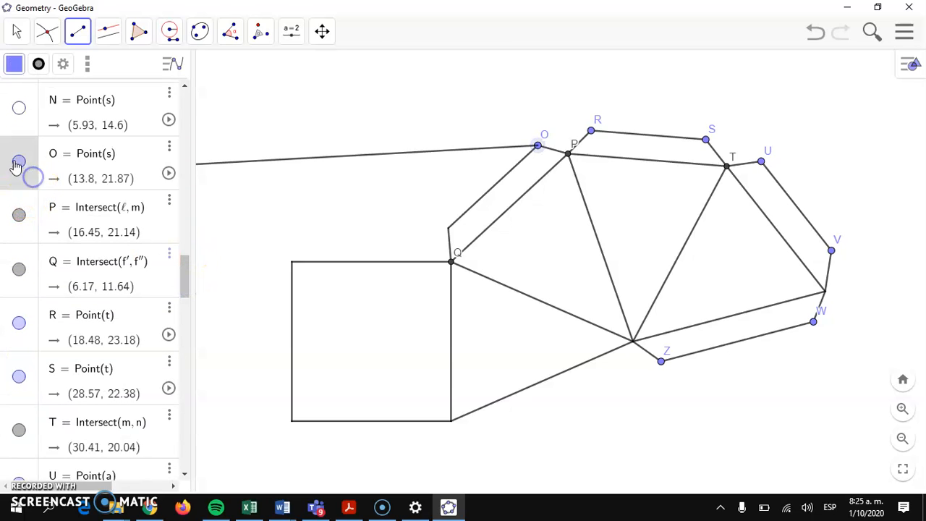
{"action": "left_click", "coordinate": [20, 215]}
{"action": "left_click", "coordinate": [30, 287]}
{"action": "left_click", "coordinate": [21, 269]}
{"action": "left_click", "coordinate": [25, 340]}
{"action": "left_click", "coordinate": [19, 321]}
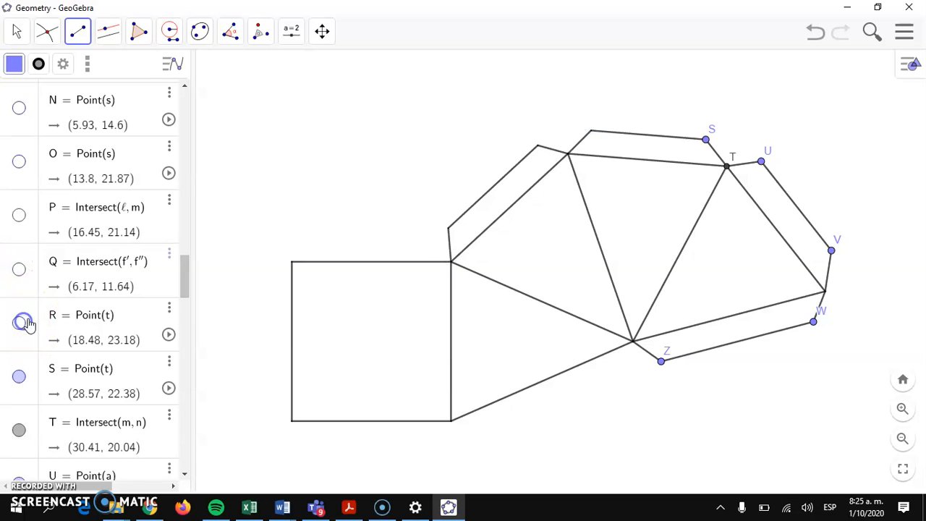
{"action": "left_click_drag", "start_coordinate": [180, 272], "coordinate": [184, 301]}
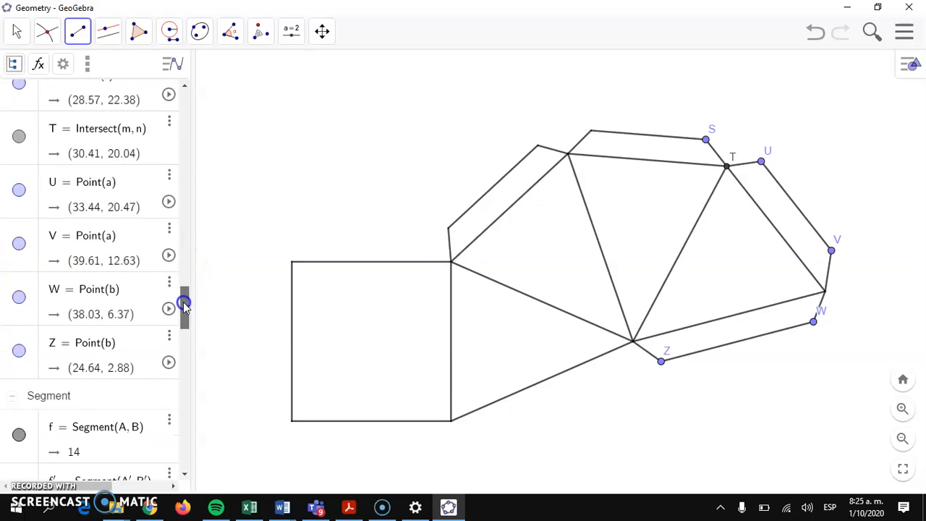
{"action": "left_click", "coordinate": [25, 98]}
{"action": "left_click", "coordinate": [19, 82]}
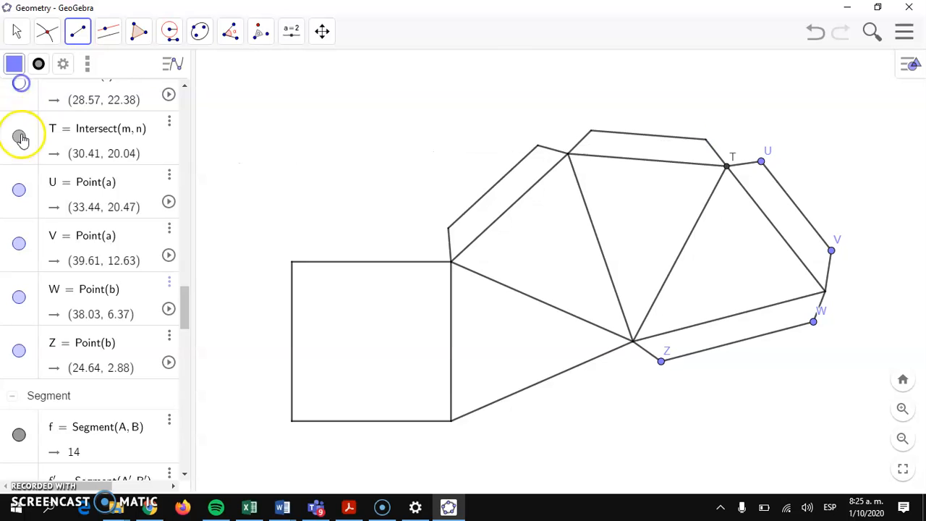
{"action": "left_click", "coordinate": [28, 157]}
{"action": "left_click", "coordinate": [20, 188]}
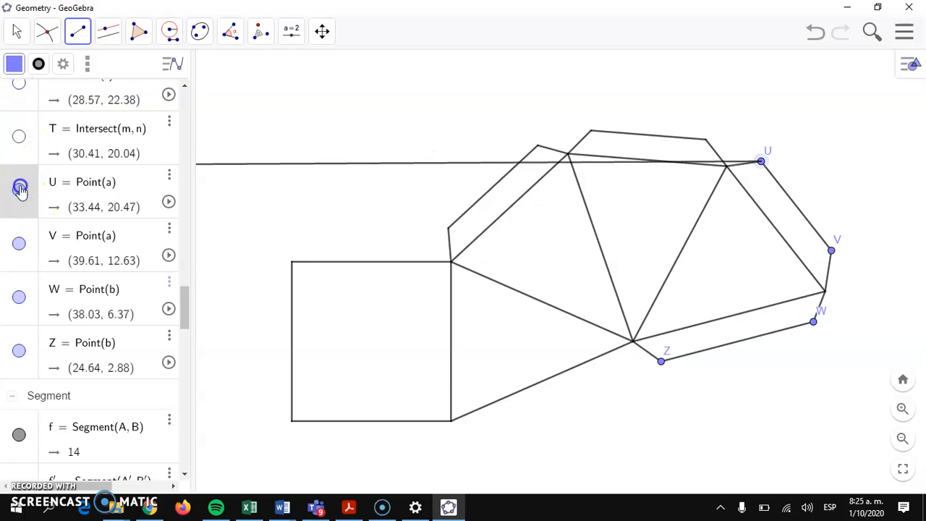
{"action": "left_click", "coordinate": [21, 243]}
{"action": "left_click", "coordinate": [20, 296]}
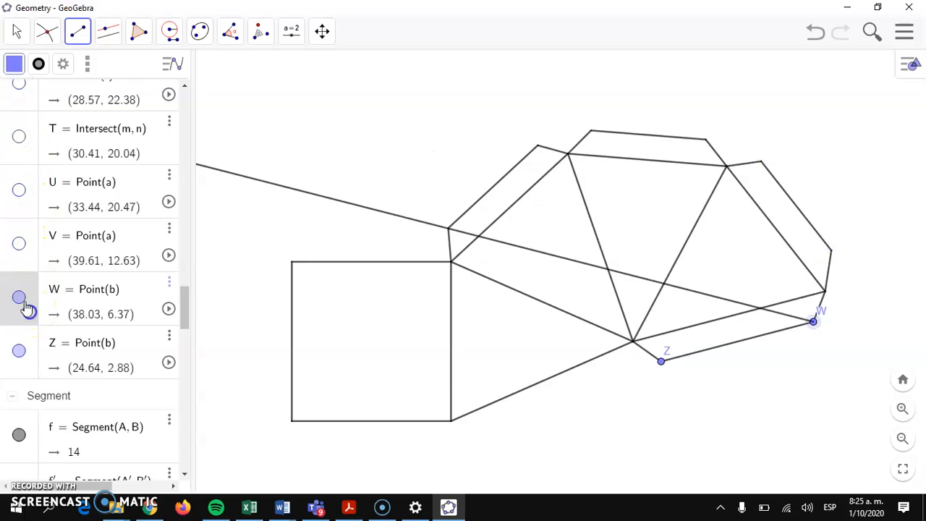
{"action": "left_click", "coordinate": [27, 353]}
{"action": "left_click", "coordinate": [20, 350]}
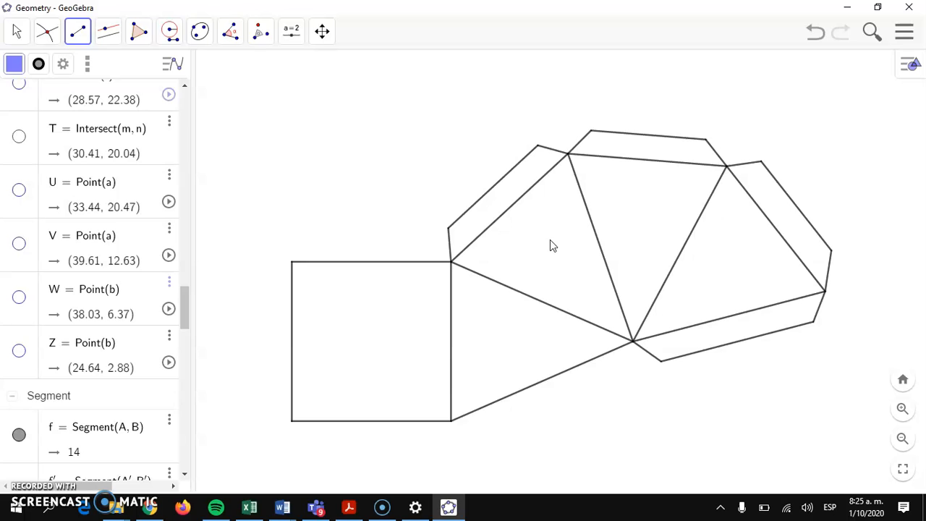
- Save the net as a .ggb file named 'PYRAMID 2' on the Desktop
{"action": "left_click", "coordinate": [913, 29]}
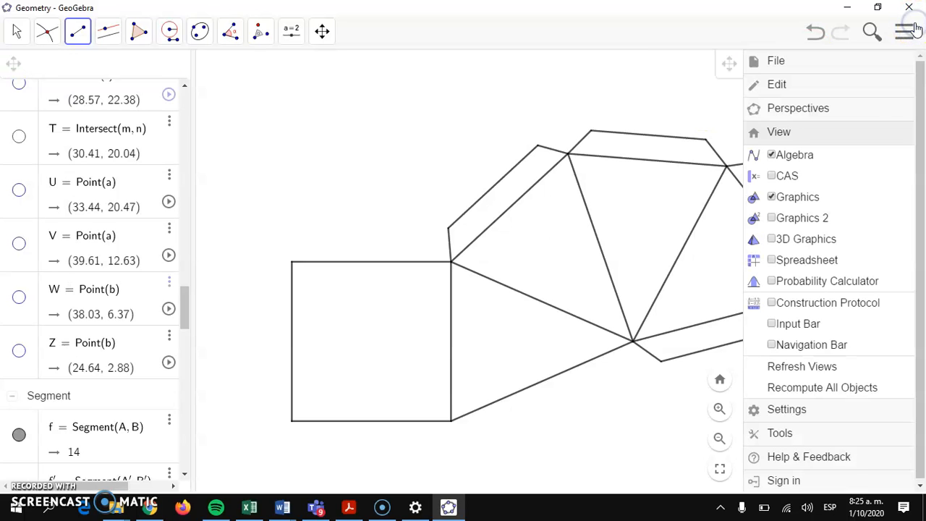
{"action": "left_click", "coordinate": [779, 64]}
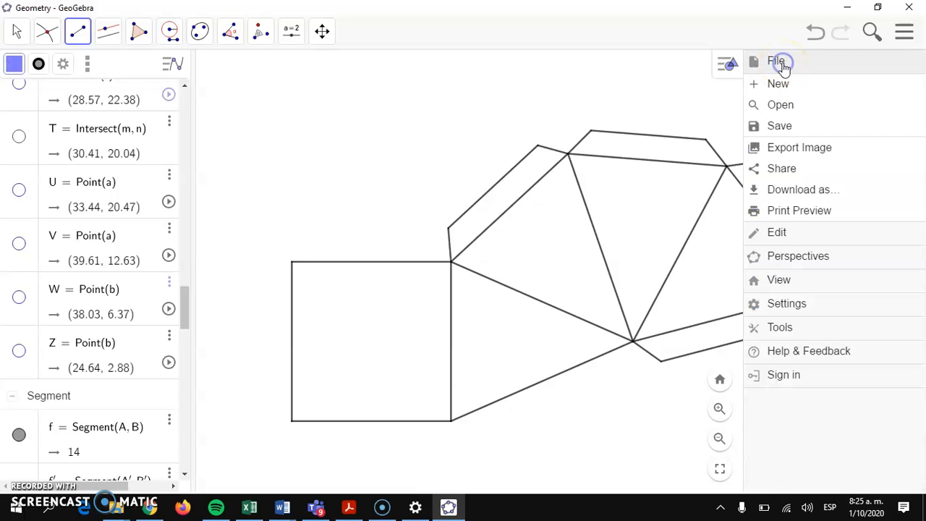
{"action": "left_click", "coordinate": [808, 191]}
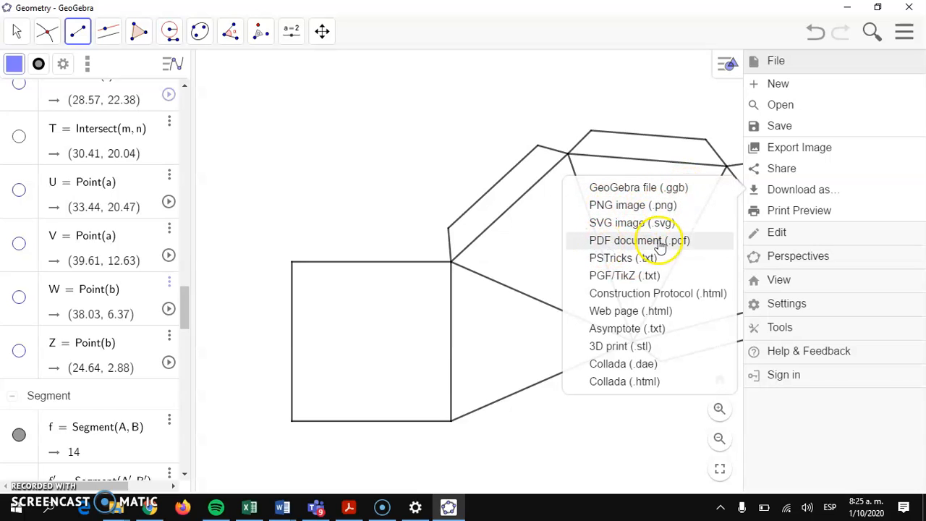
{"action": "left_click", "coordinate": [641, 190]}
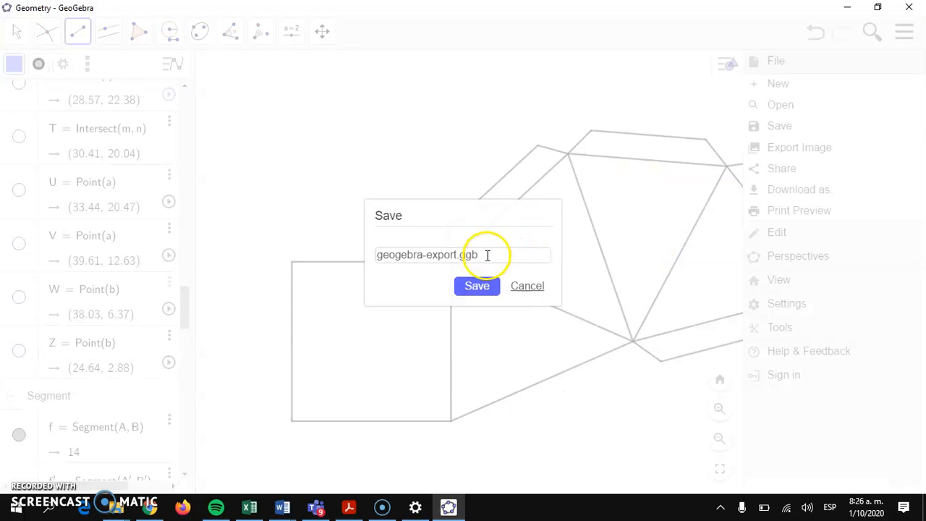
{"action": "left_click_drag", "start_coordinate": [476, 254], "coordinate": [384, 249]}
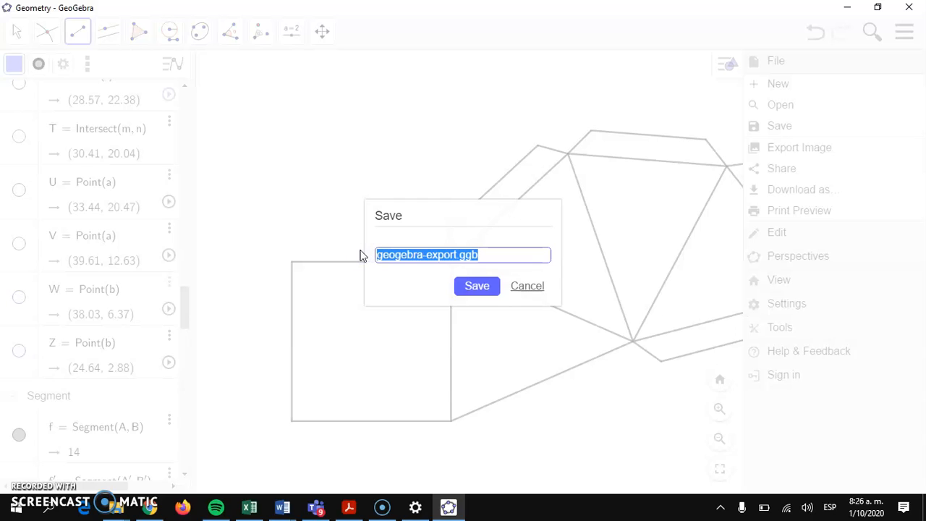
{"action": "type", "text": "PYRAMID 2"}
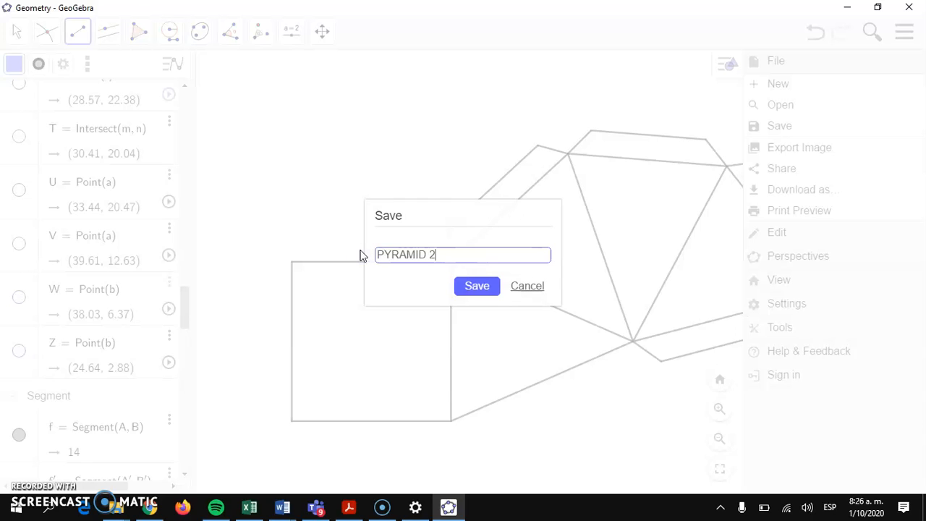
{"action": "left_click_drag", "start_coordinate": [465, 254], "coordinate": [387, 253]}
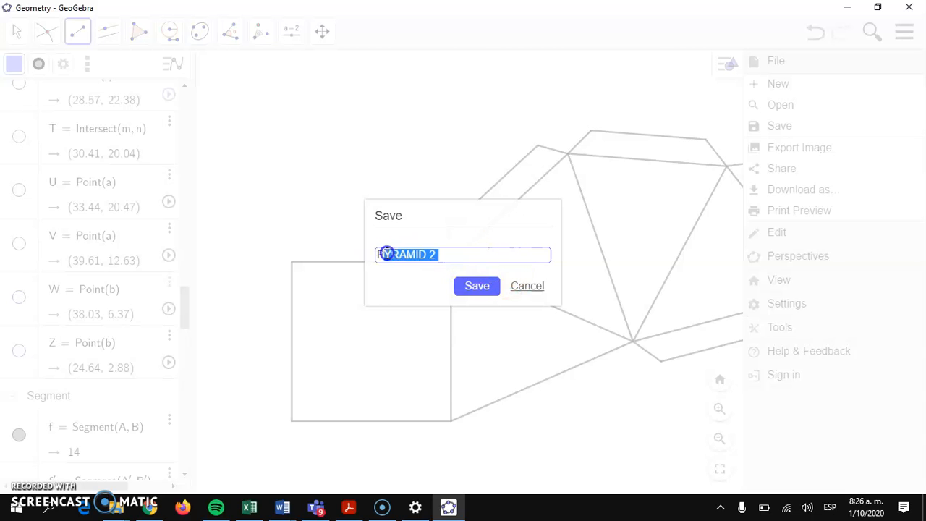
{"action": "left_click", "coordinate": [468, 287]}
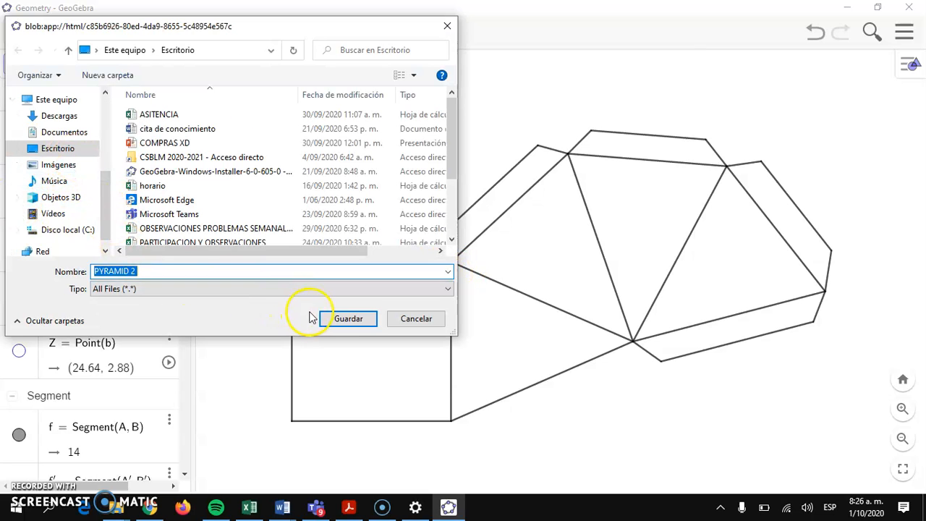
{"action": "left_click", "coordinate": [344, 318]}
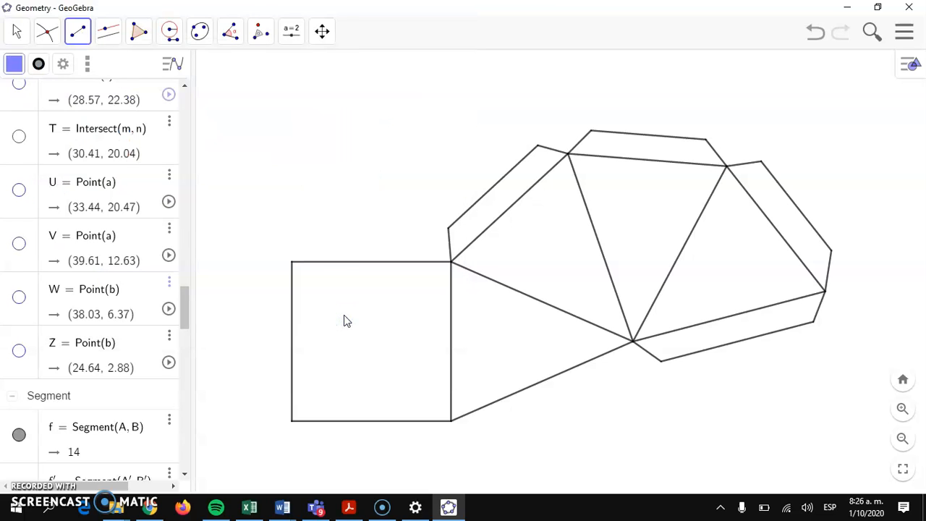
- Export the net as a PNG image named 'PYRAMID 2' to the Desktop
{"action": "left_click", "coordinate": [910, 33]}
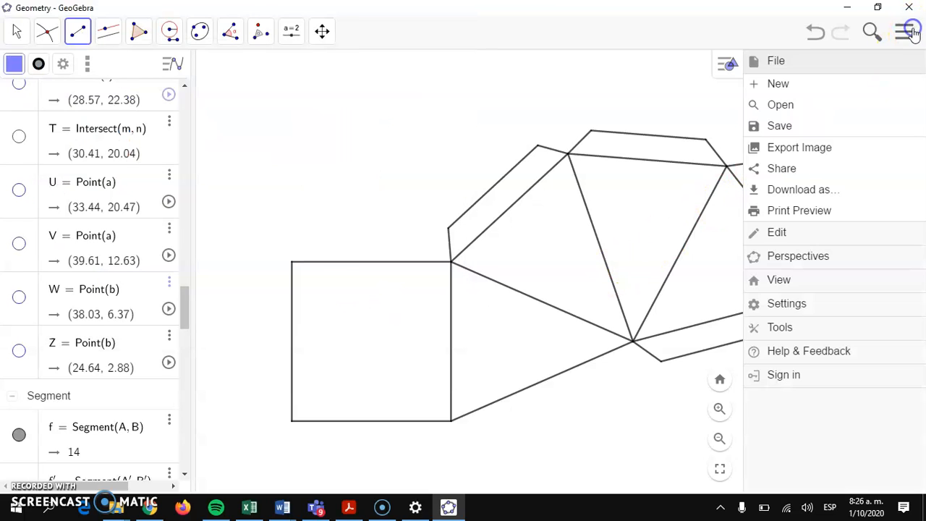
{"action": "left_click", "coordinate": [813, 191]}
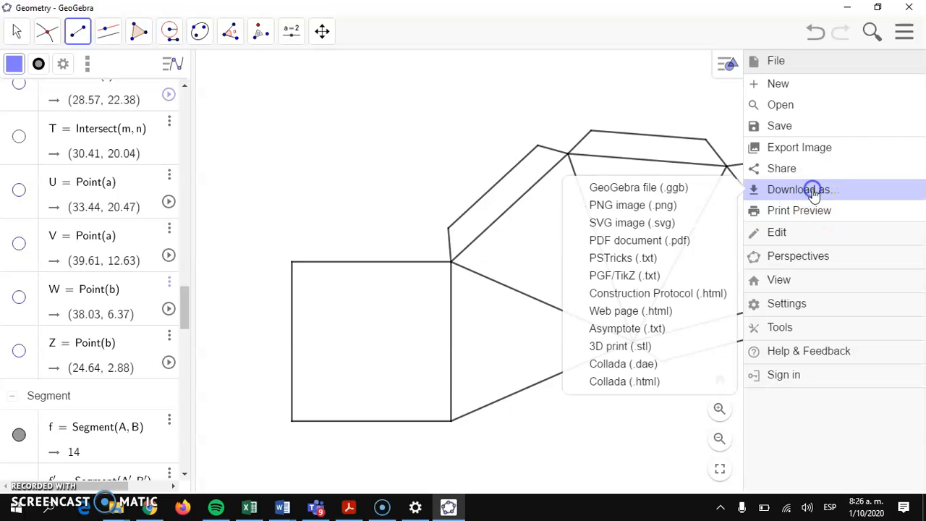
{"action": "left_click", "coordinate": [644, 208]}
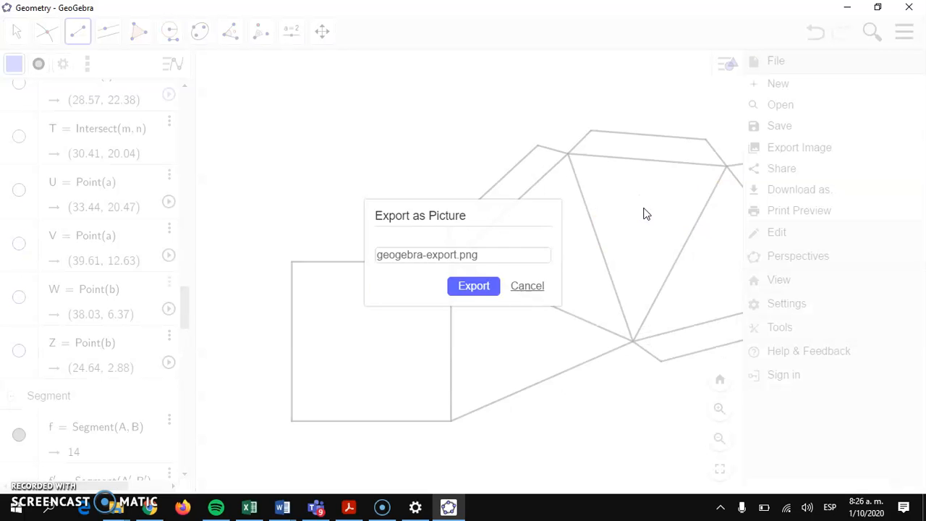
{"action": "left_click_drag", "start_coordinate": [480, 256], "coordinate": [340, 266]}
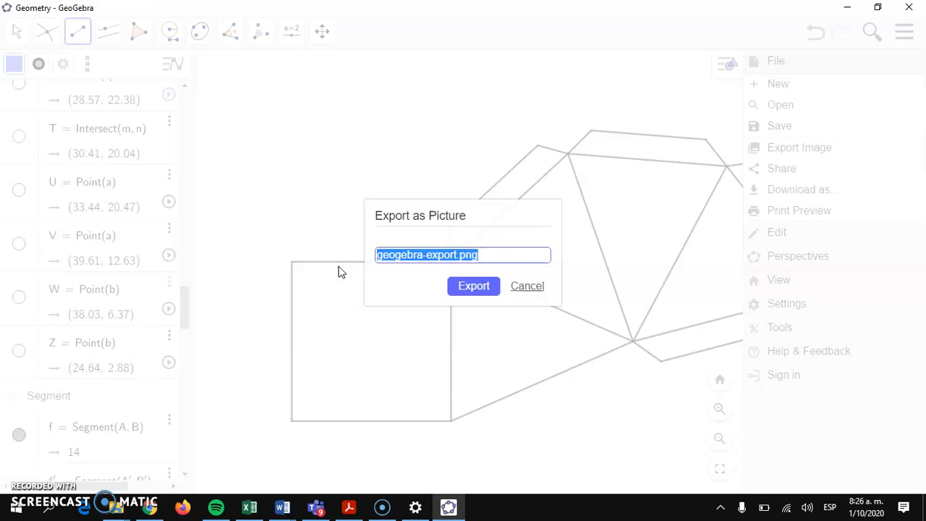
{"action": "type", "text": "PYRAMID 2"}
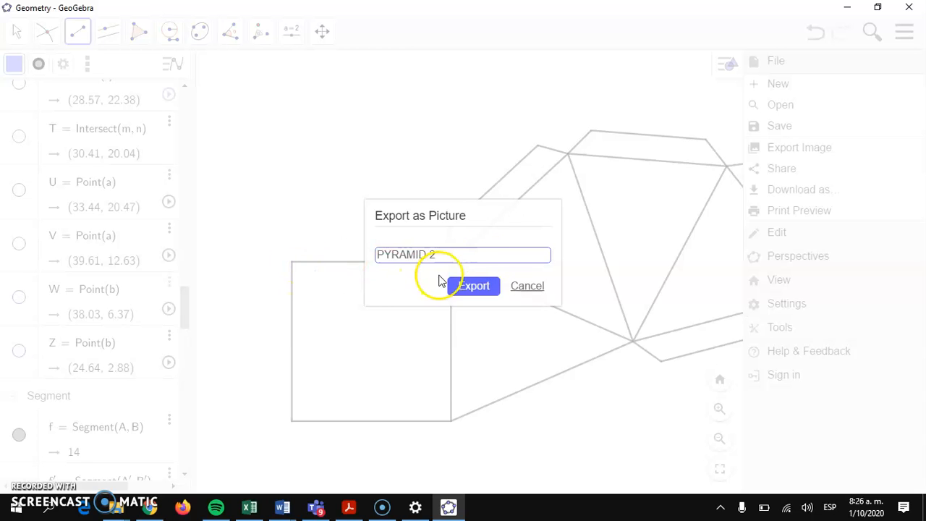
{"action": "left_click", "coordinate": [459, 285]}
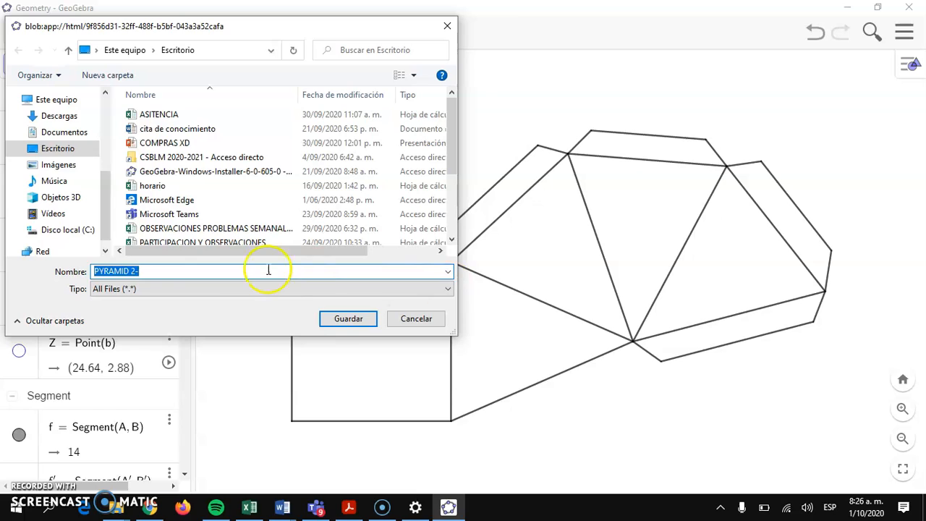
{"action": "left_click", "coordinate": [358, 326]}
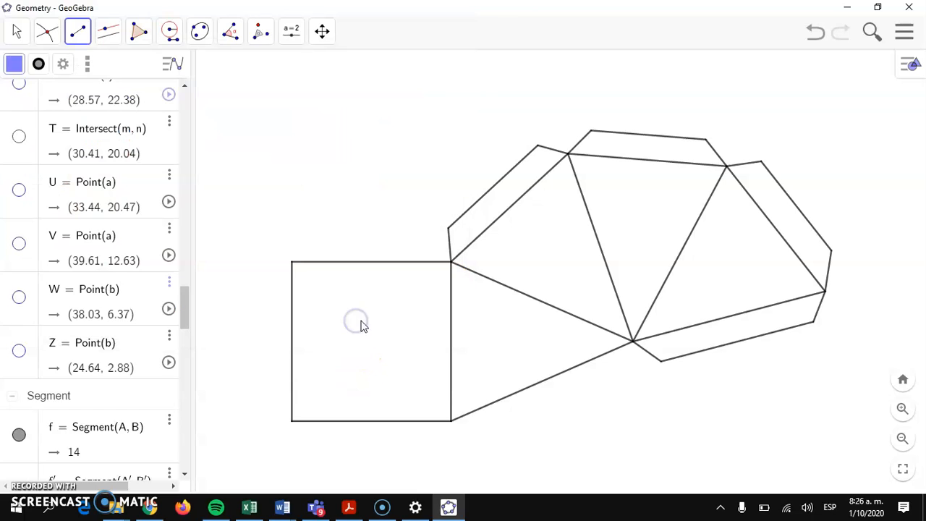
- Export the pyramid net as a PDF named 'PYRAMID 2' and save it to the Desktop
{"action": "left_click", "coordinate": [905, 31]}
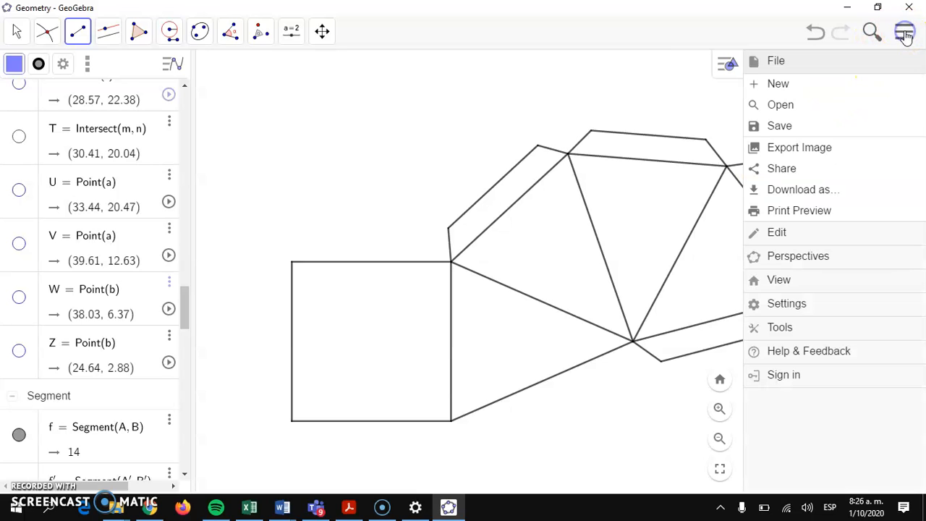
{"action": "left_click", "coordinate": [822, 191]}
{"action": "left_click", "coordinate": [644, 242]}
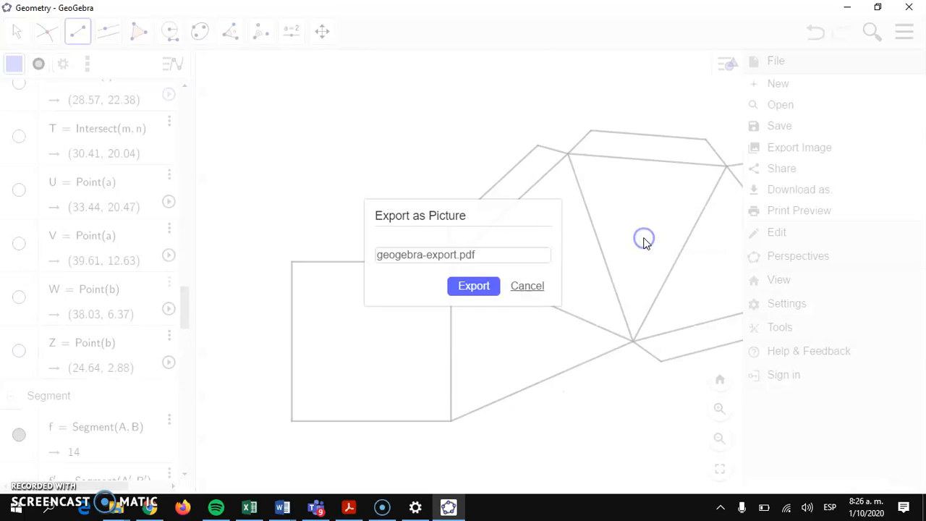
{"action": "left_click_drag", "start_coordinate": [527, 255], "coordinate": [373, 255]}
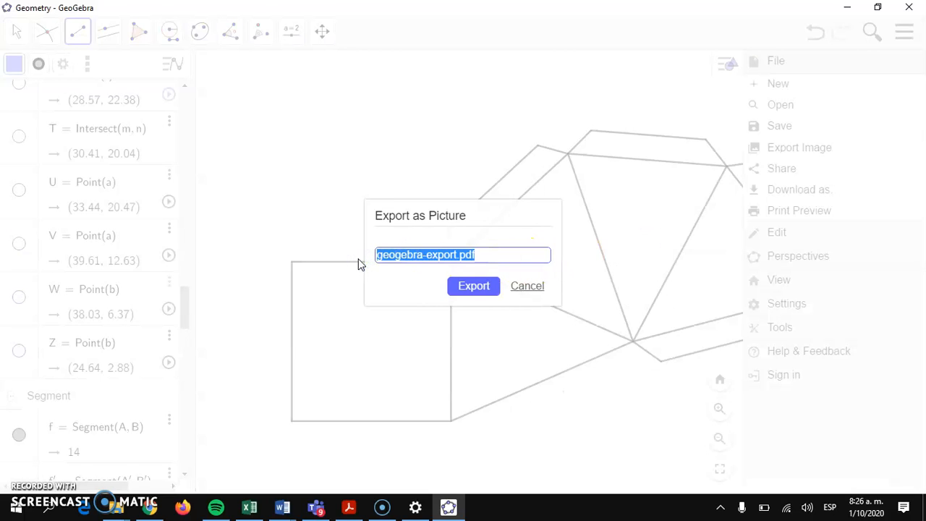
{"action": "type", "text": "PYRAMID 2"}
{"action": "left_click", "coordinate": [488, 290]}
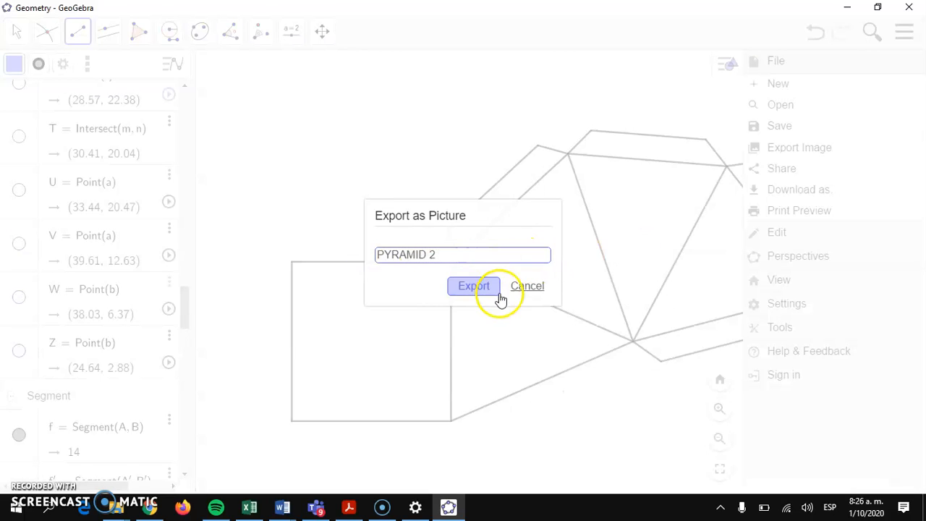
{"action": "left_click", "coordinate": [350, 319]}
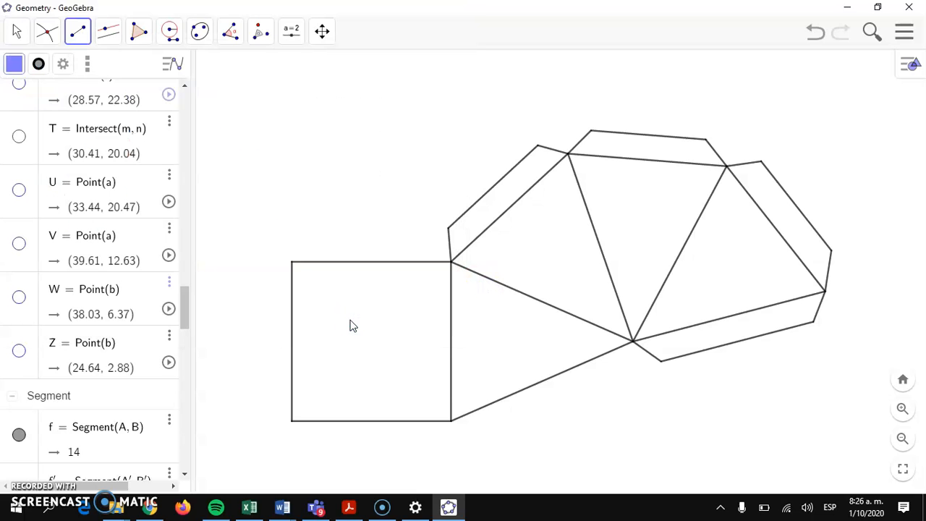
- Minimize GeoGebra and move the PYRAMID 2 file, image and PDF to the desktop centre
{"action": "left_click", "coordinate": [847, 7]}
{"action": "left_click", "coordinate": [432, 193]}
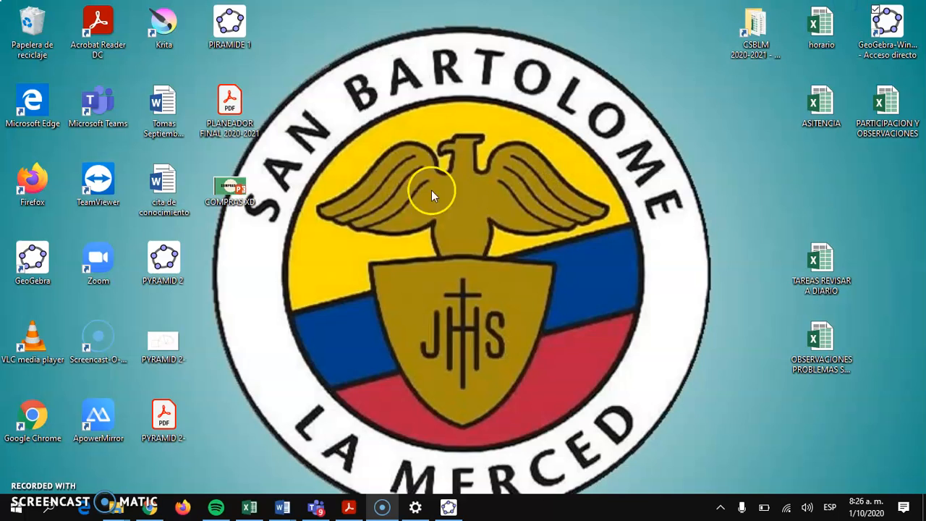
{"action": "left_click_drag", "start_coordinate": [166, 263], "coordinate": [474, 207]}
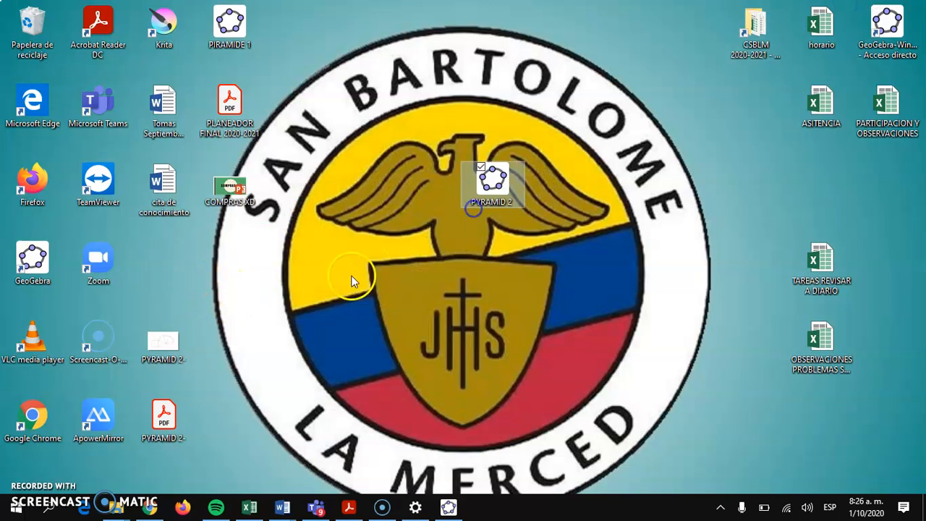
{"action": "left_click_drag", "start_coordinate": [166, 341], "coordinate": [479, 248]}
{"action": "left_click_drag", "start_coordinate": [164, 416], "coordinate": [494, 337]}
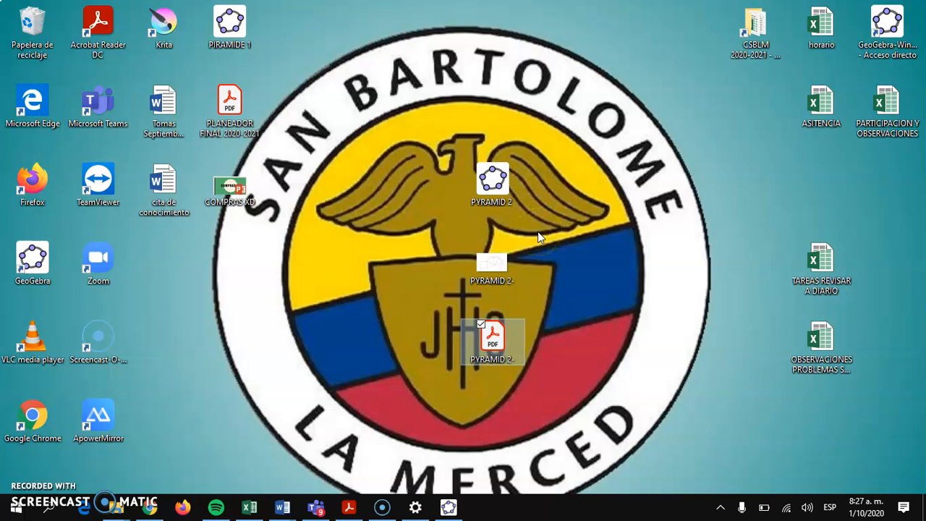
- Open the PYRAMID 2- image with Paint
{"action": "double_click", "coordinate": [482, 261]}
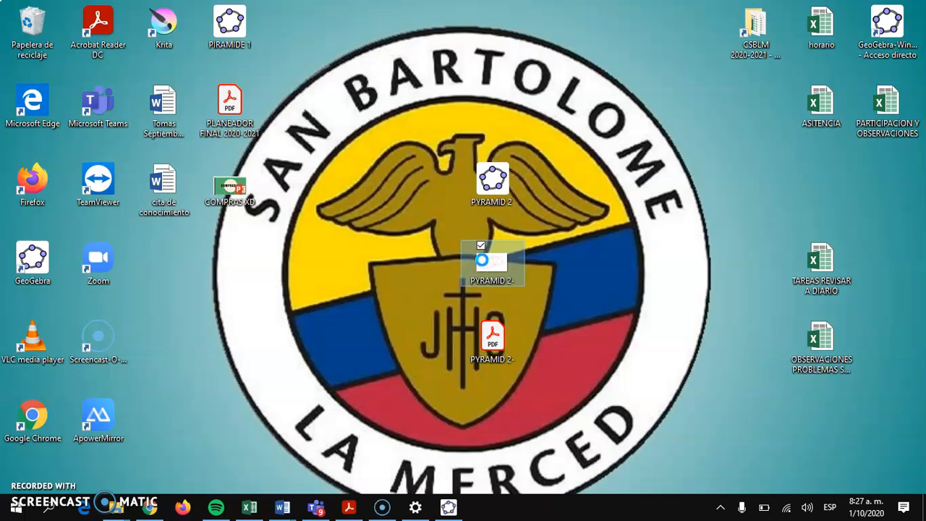
{"action": "right_click", "coordinate": [483, 264]}
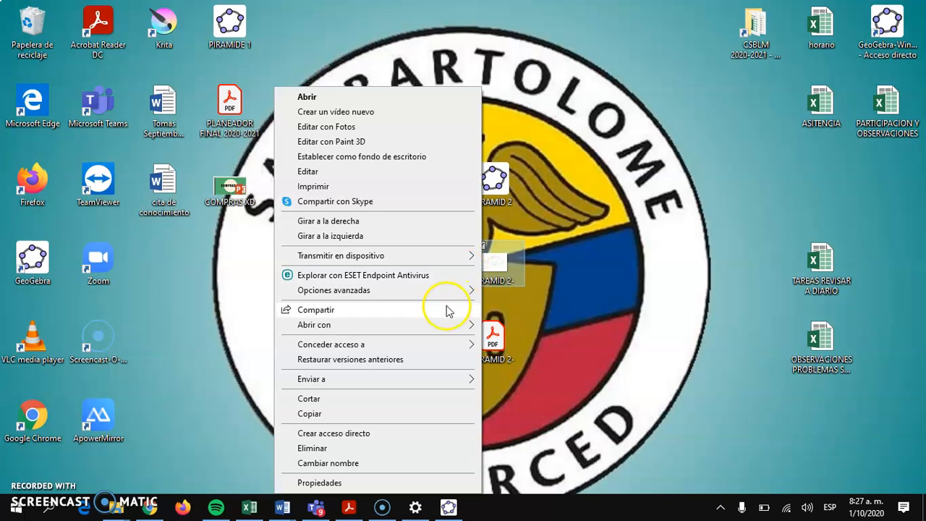
{"action": "mouse_move", "coordinate": [441, 322]}
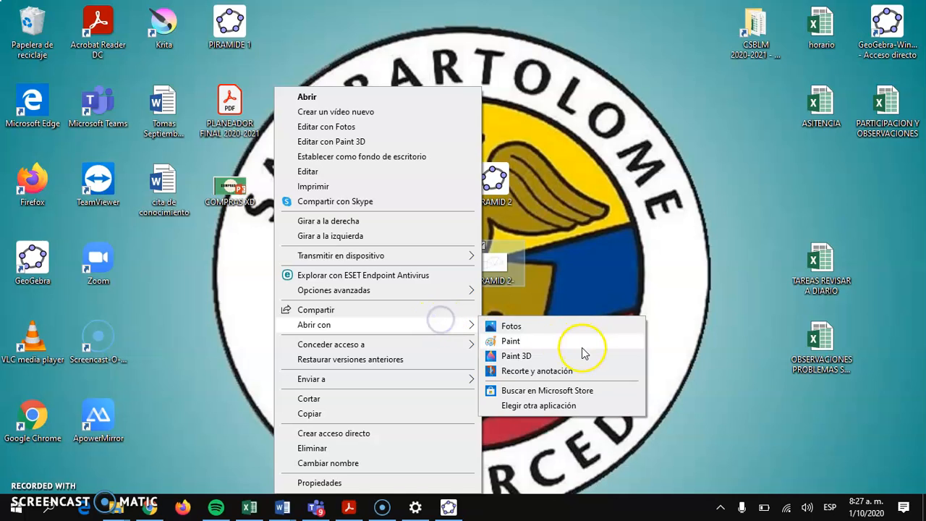
{"action": "left_click", "coordinate": [562, 338]}
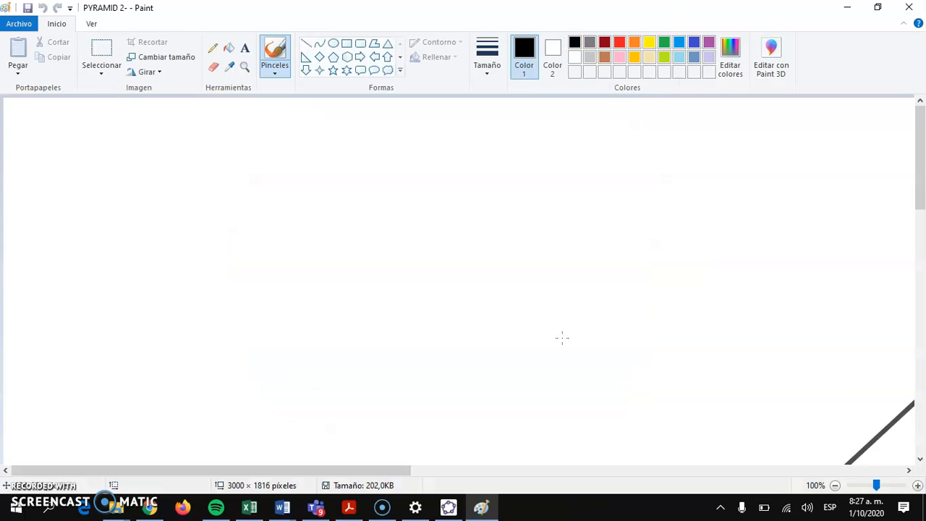
- Zoom the Paint view out to 25% so the whole pyramid net is visible
{"action": "left_click", "coordinate": [246, 67]}
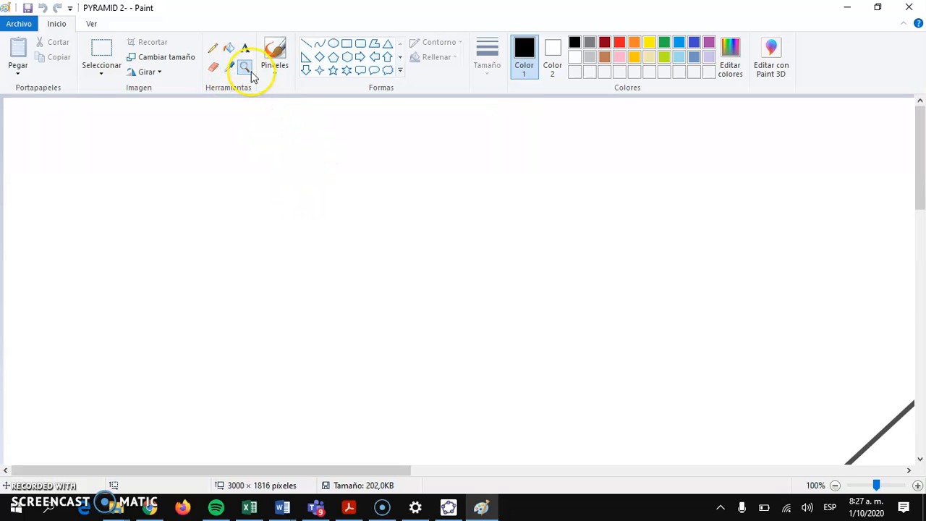
{"action": "right_click", "coordinate": [321, 185]}
{"action": "right_click", "coordinate": [321, 184]}
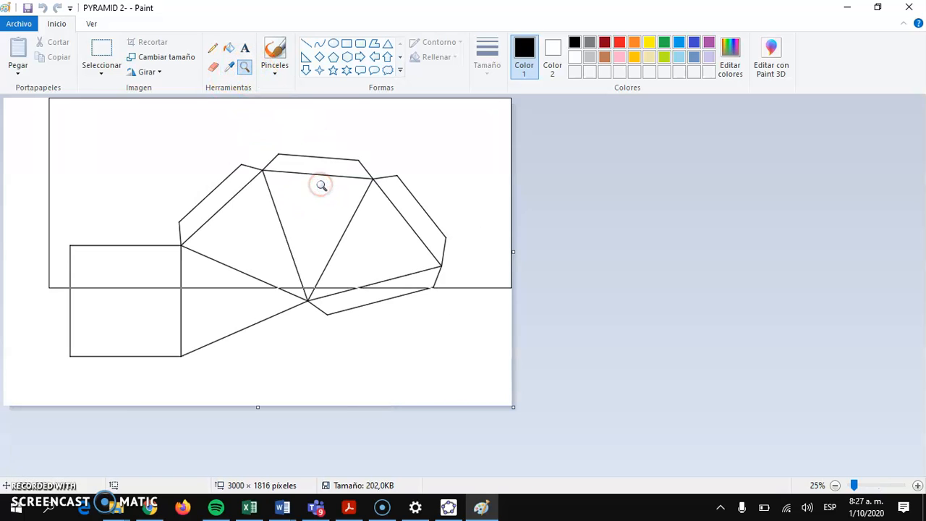
- Draw a rectangular selection around the entire pyramid net, then switch to Word
{"action": "left_click", "coordinate": [95, 49]}
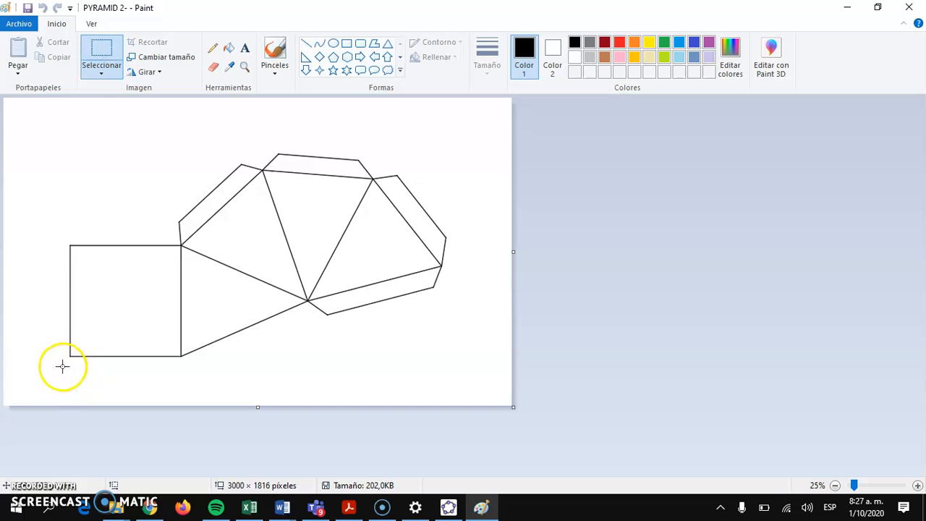
{"action": "mouse_move", "coordinate": [64, 362]}
{"action": "left_mouse_down"}
{"action": "mouse_move", "coordinate": [50, 273]}
{"action": "mouse_move", "coordinate": [277, 151]}
{"action": "mouse_move", "coordinate": [458, 144]}
{"action": "left_mouse_up"}
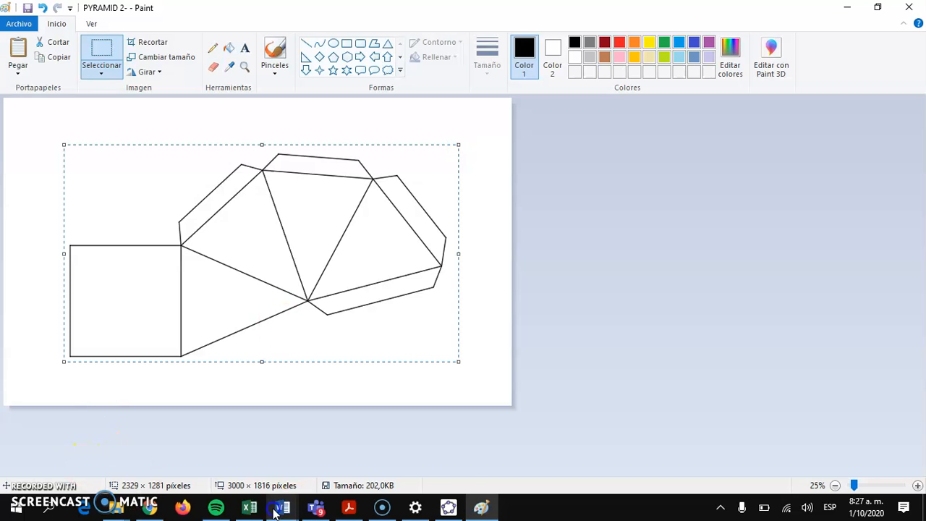
{"action": "mouse_move", "coordinate": [282, 508]}
{"action": "left_click", "coordinate": [78, 403]}
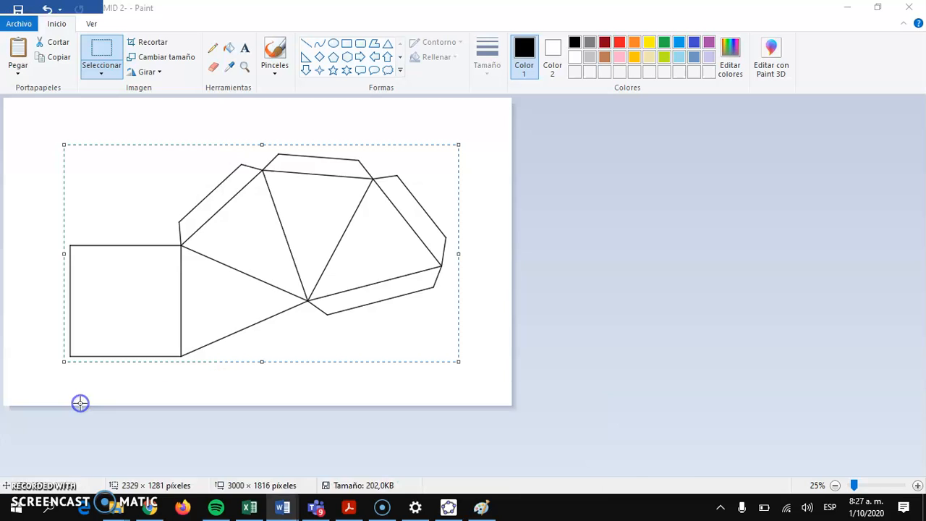
- Create a new blank Word document
{"action": "left_click", "coordinate": [29, 33]}
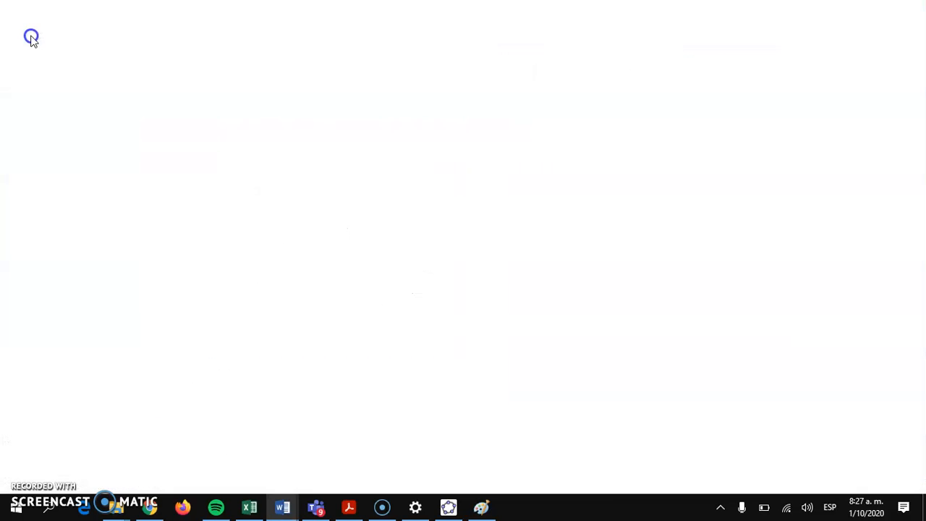
{"action": "left_click", "coordinate": [41, 92]}
{"action": "left_click", "coordinate": [187, 213]}
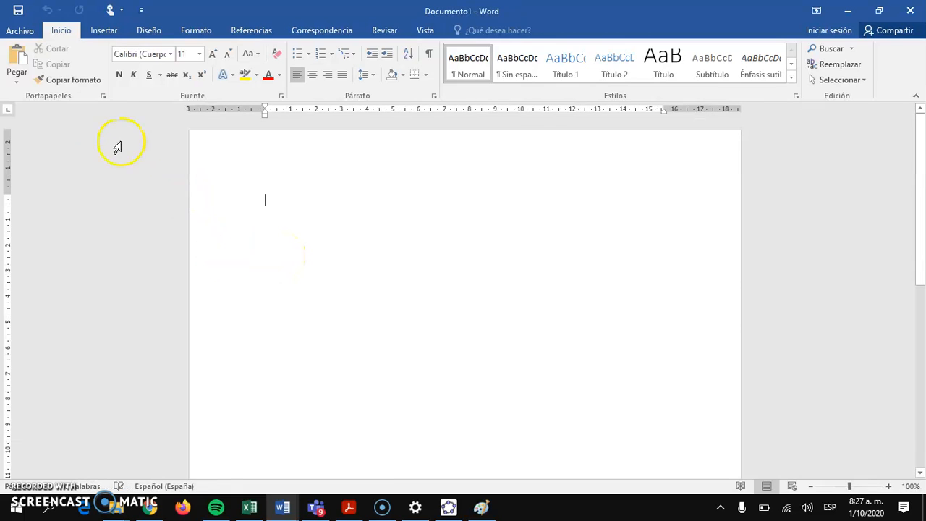
- Set the page to landscape orientation with narrow 1.27 cm margins
{"action": "left_click", "coordinate": [192, 34]}
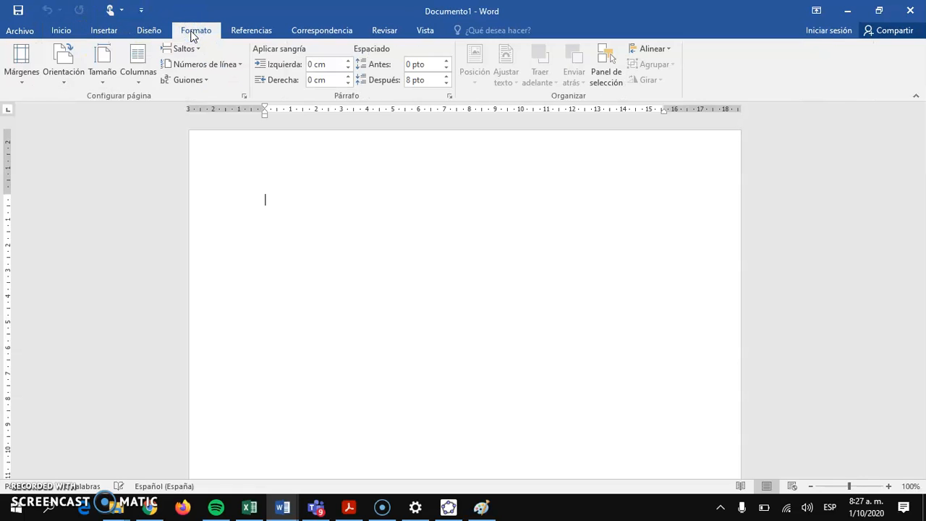
{"action": "left_click", "coordinate": [63, 76]}
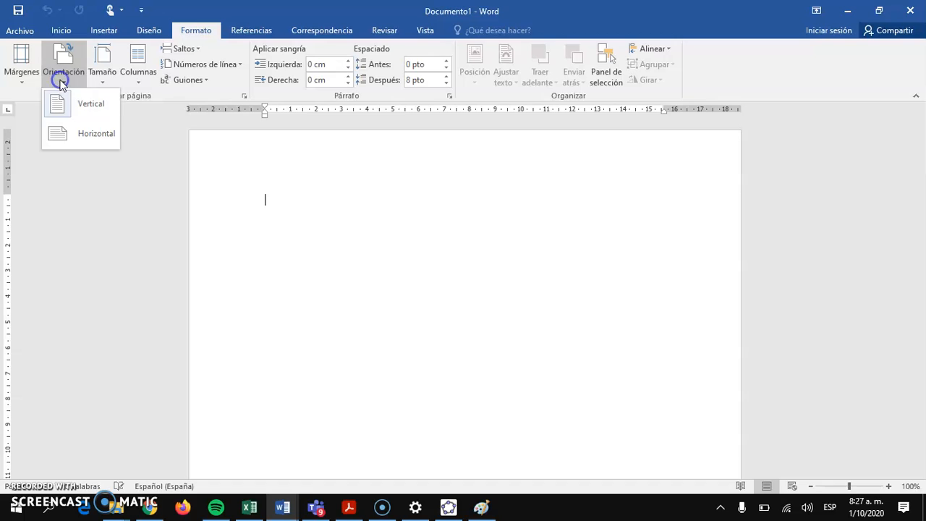
{"action": "left_click", "coordinate": [81, 130]}
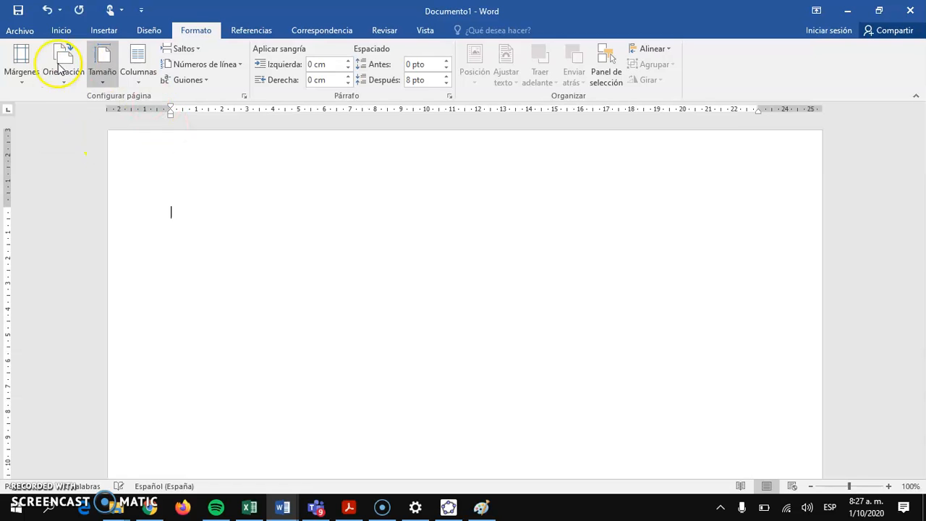
{"action": "left_click", "coordinate": [22, 64]}
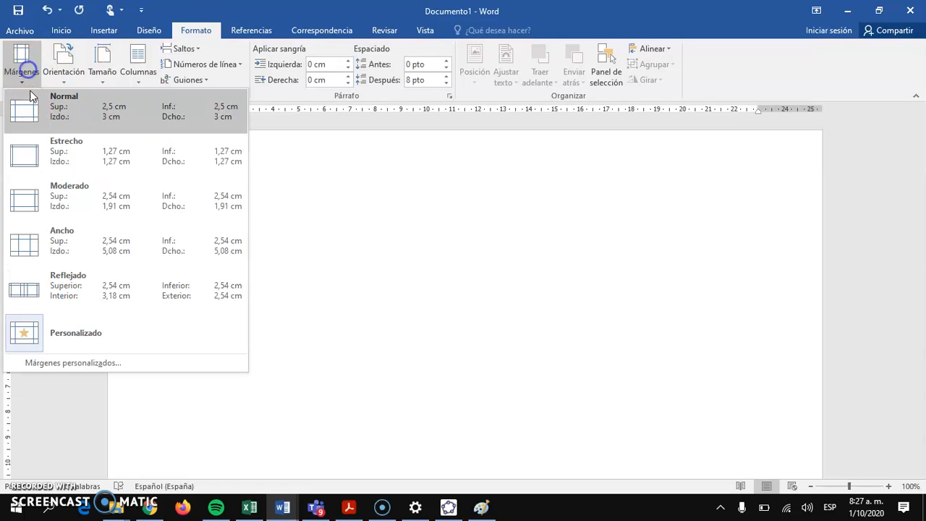
{"action": "left_click", "coordinate": [47, 164]}
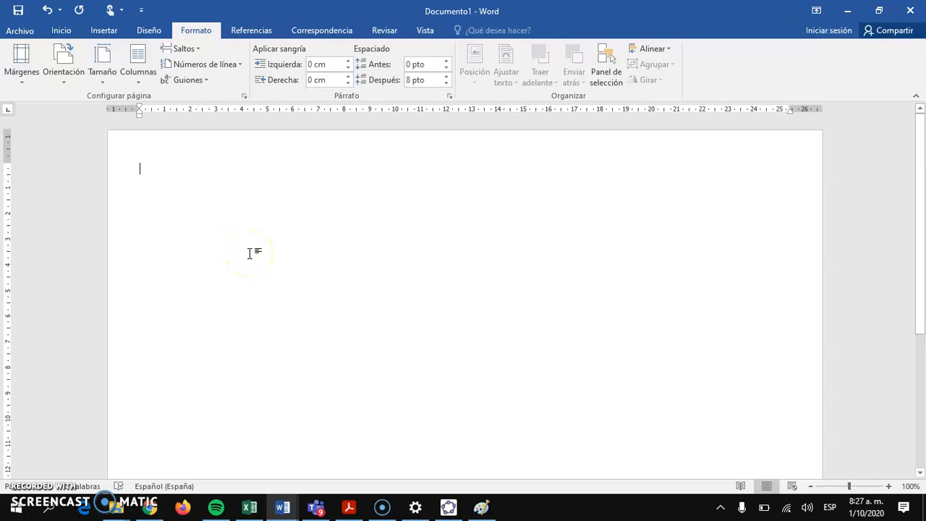